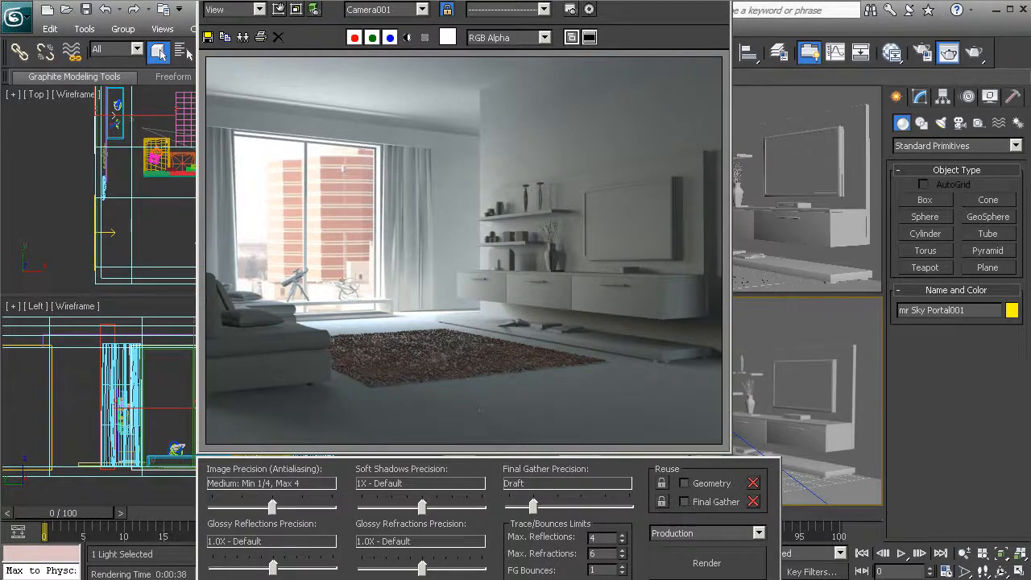
Close the rendered frame and maximize the Perspective viewport on the living room
{"action": "left_click", "coordinate": [719, 1]}
{"action": "left_click", "coordinate": [742, 321]}
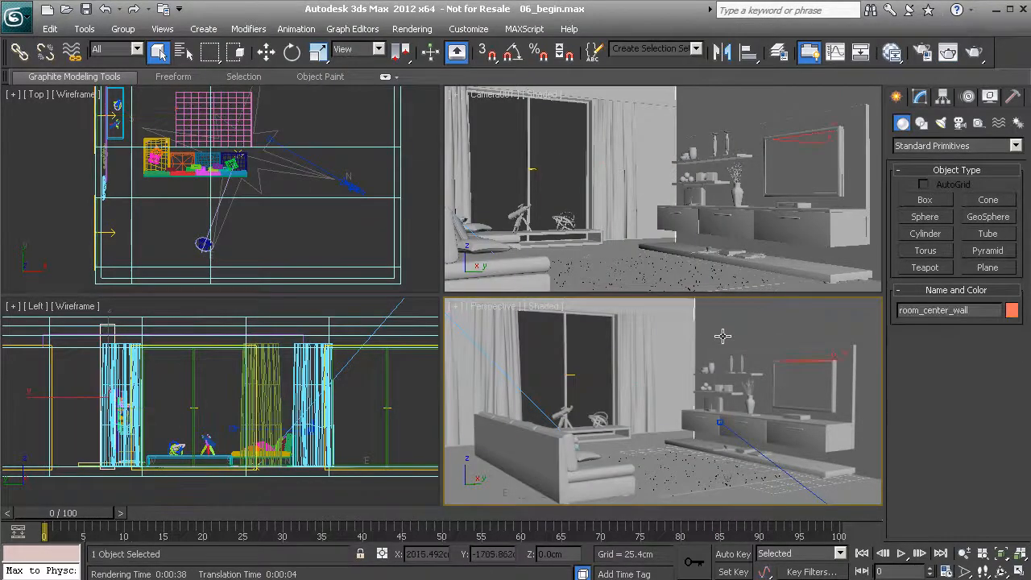
{"action": "key", "text": "alt+w"}
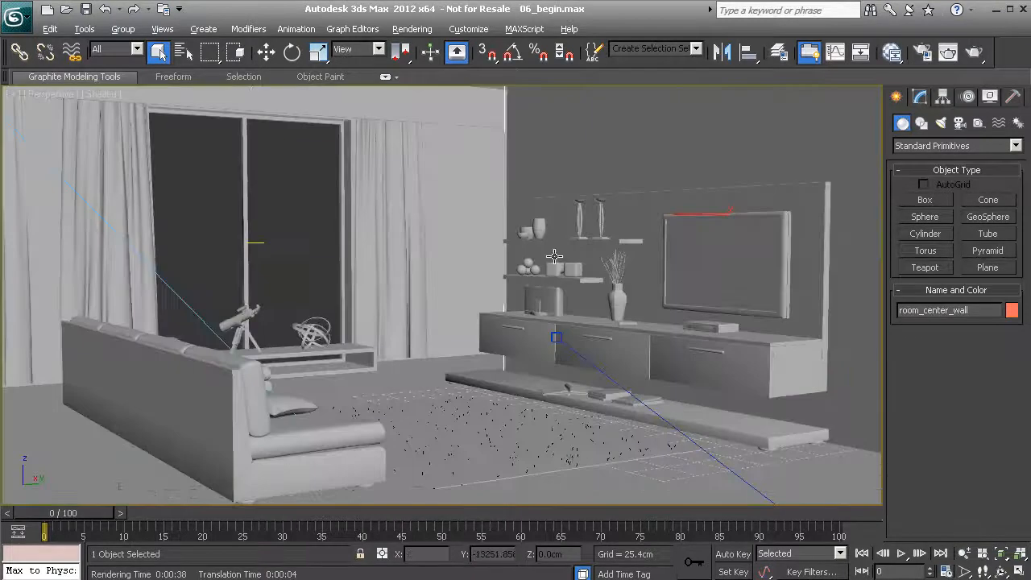
{"action": "scroll", "coordinate": [534, 292], "scroll_direction": "up", "scroll_amount": 4}
{"action": "middle_click_drag", "start_coordinate": [534, 291], "coordinate": [528, 294], "text": "alt"}
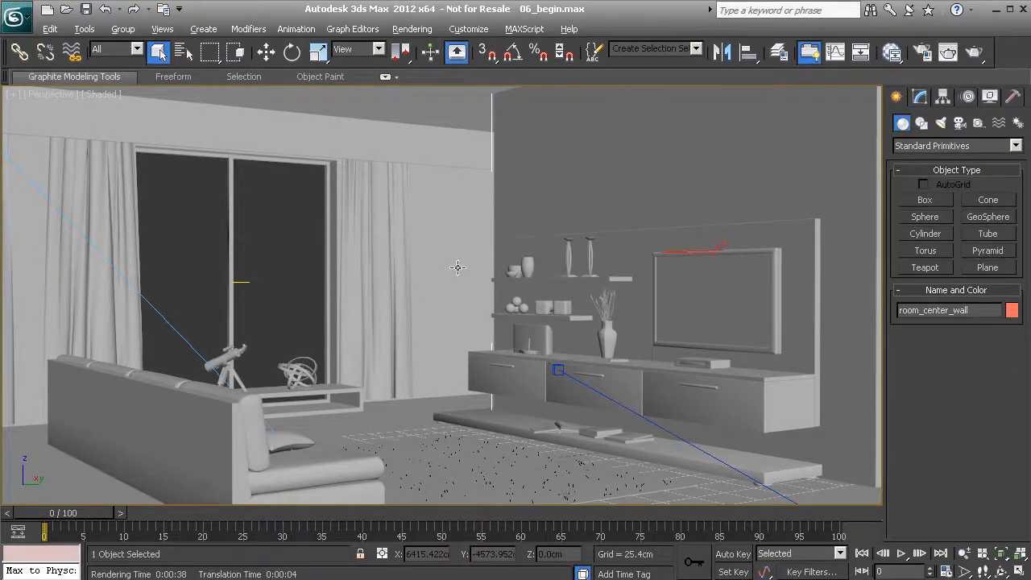
{"action": "key", "text": "alt"}
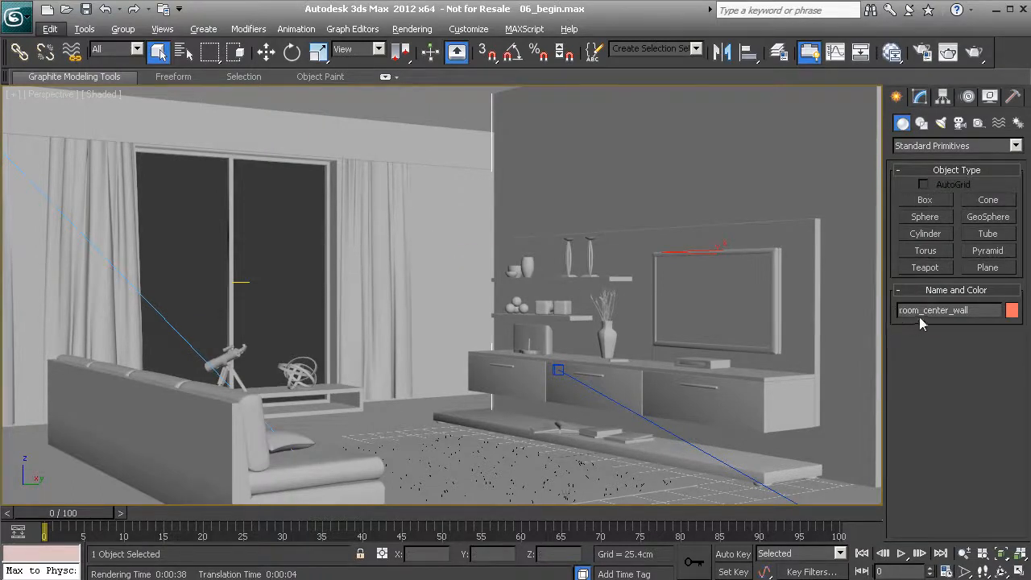
Isolate the room_geo shell and place the isolation notice clear of the model
{"action": "left_click", "coordinate": [423, 143]}
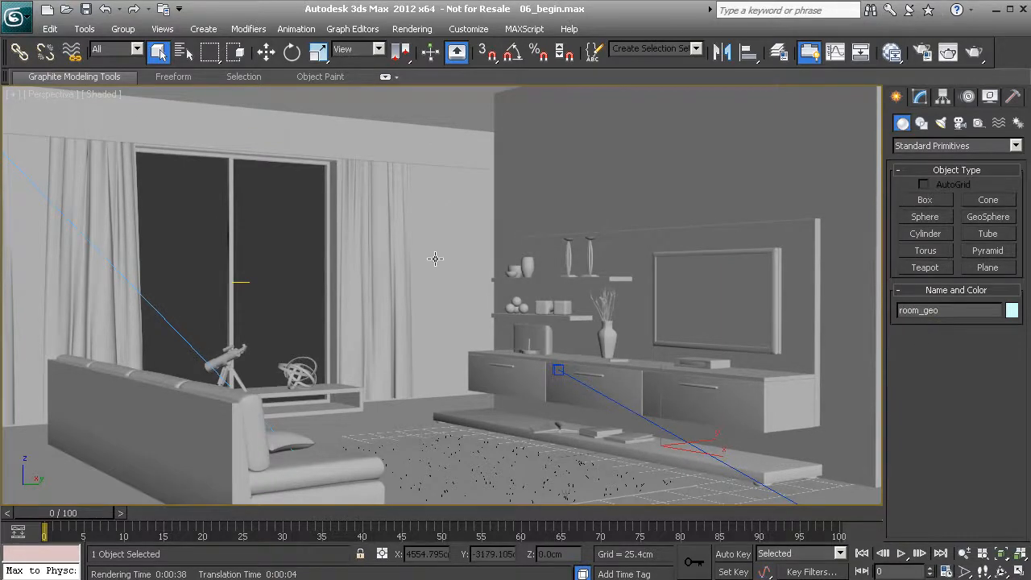
{"action": "key", "text": "alt+q"}
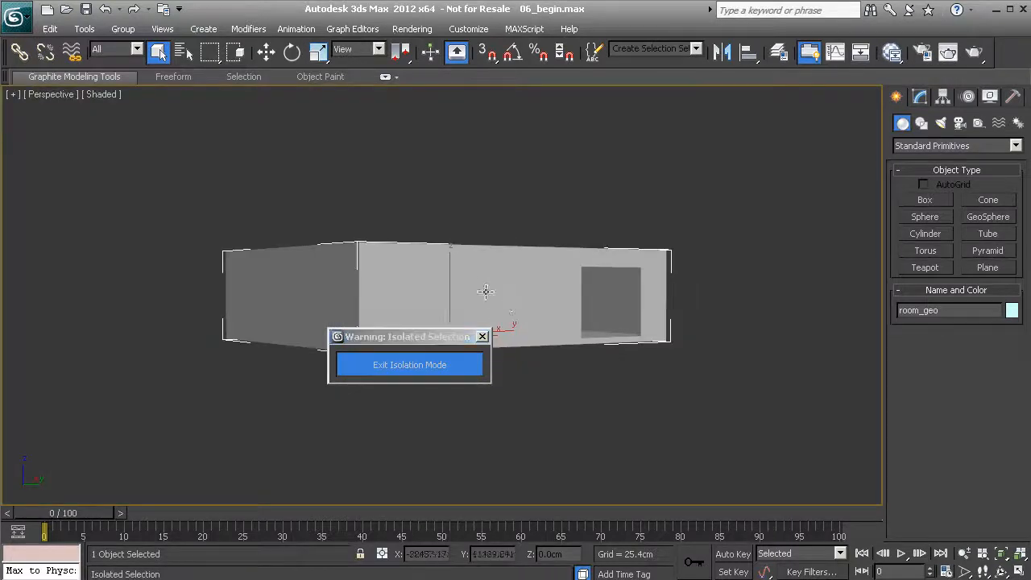
{"action": "middle_click_drag", "start_coordinate": [485, 291], "coordinate": [389, 235], "text": "alt"}
{"action": "left_click_drag", "start_coordinate": [412, 337], "coordinate": [139, 128]}
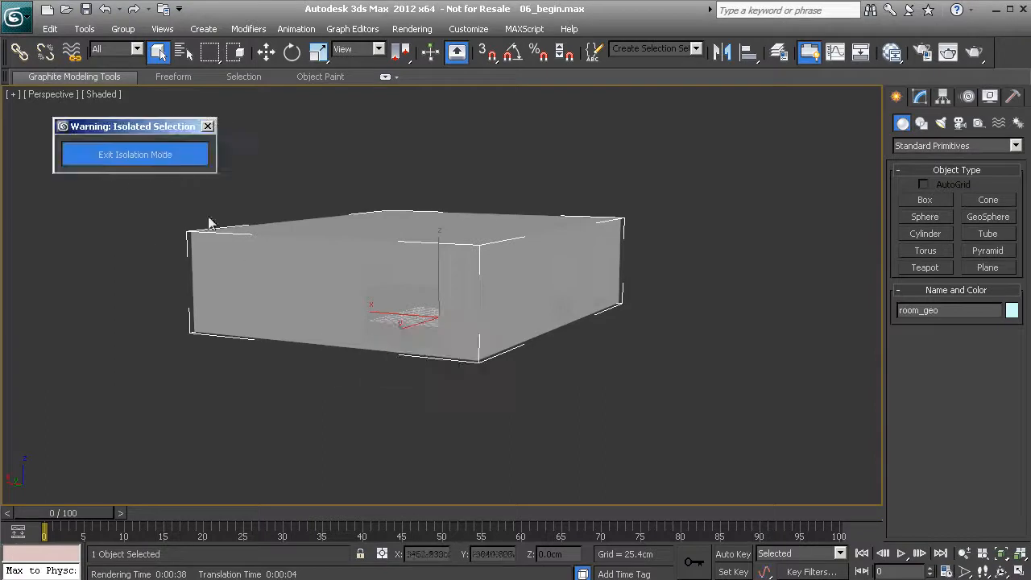
{"action": "middle_click_drag", "start_coordinate": [379, 284], "coordinate": [455, 322]}
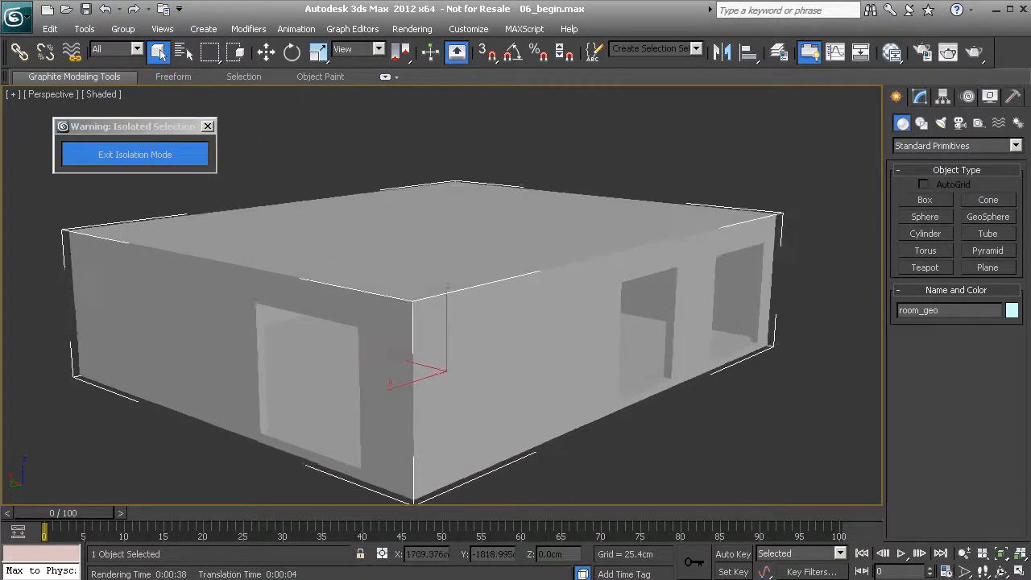
Add a mental ray Arch & Design material in the Slate Material Editor and open its parameters
{"action": "key", "text": "m"}
{"action": "left_click_drag", "start_coordinate": [395, 46], "coordinate": [664, 40]}
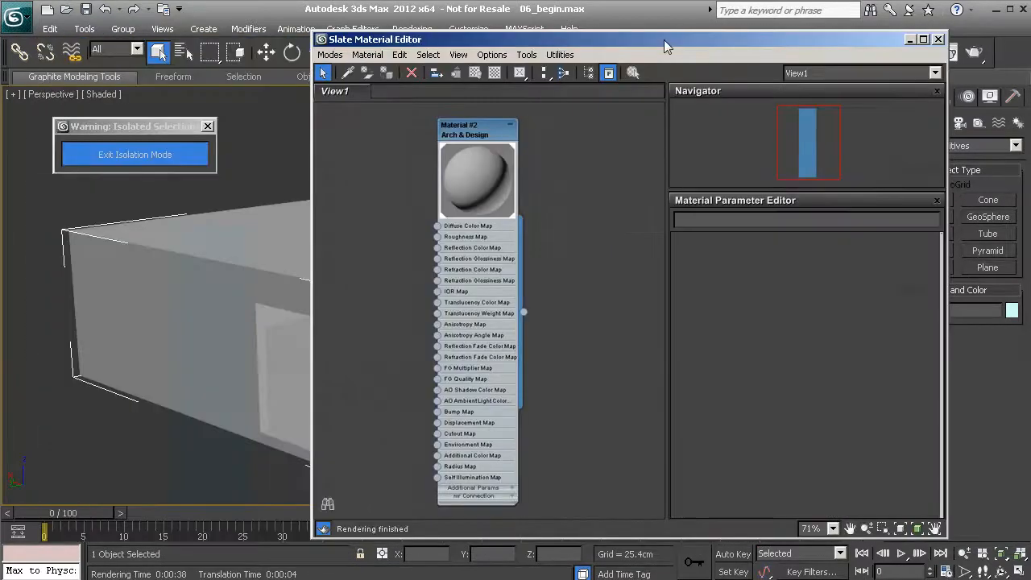
{"action": "right_click", "coordinate": [626, 197]}
{"action": "mouse_move", "coordinate": [645, 202]}
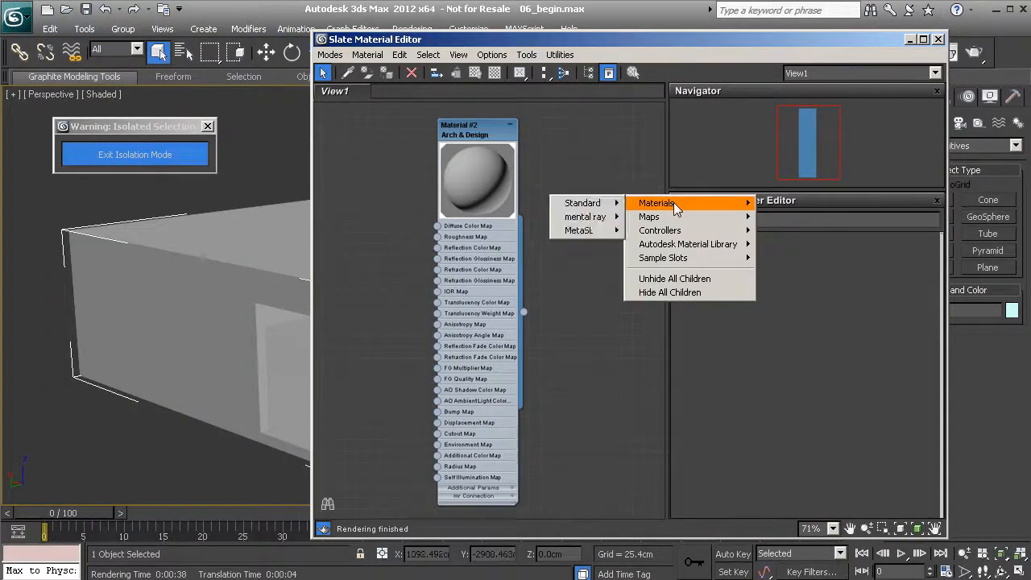
{"action": "mouse_move", "coordinate": [584, 215]}
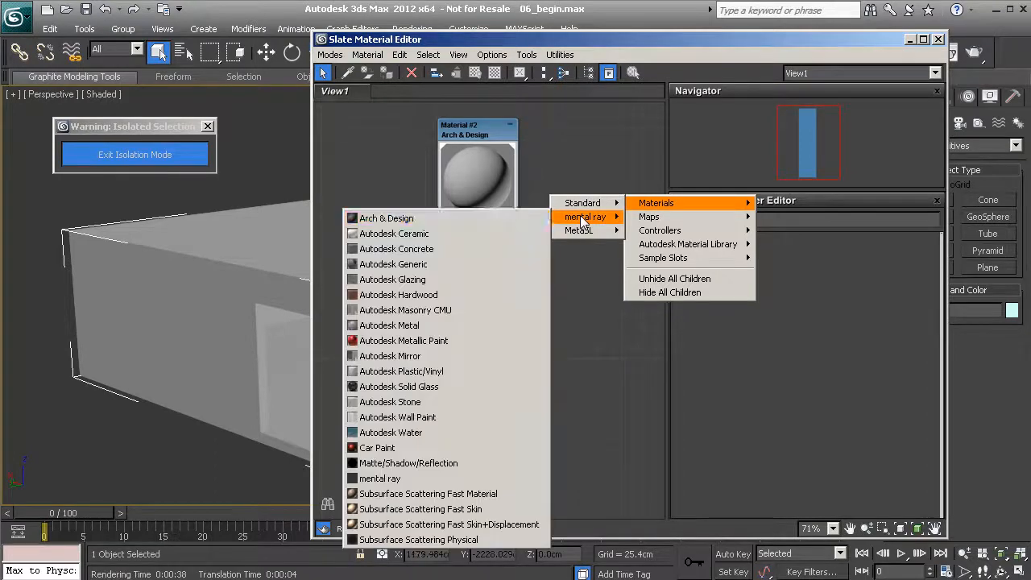
{"action": "left_click", "coordinate": [499, 212]}
{"action": "middle_click_drag", "start_coordinate": [596, 230], "coordinate": [446, 215]}
{"action": "double_click", "coordinate": [481, 186]}
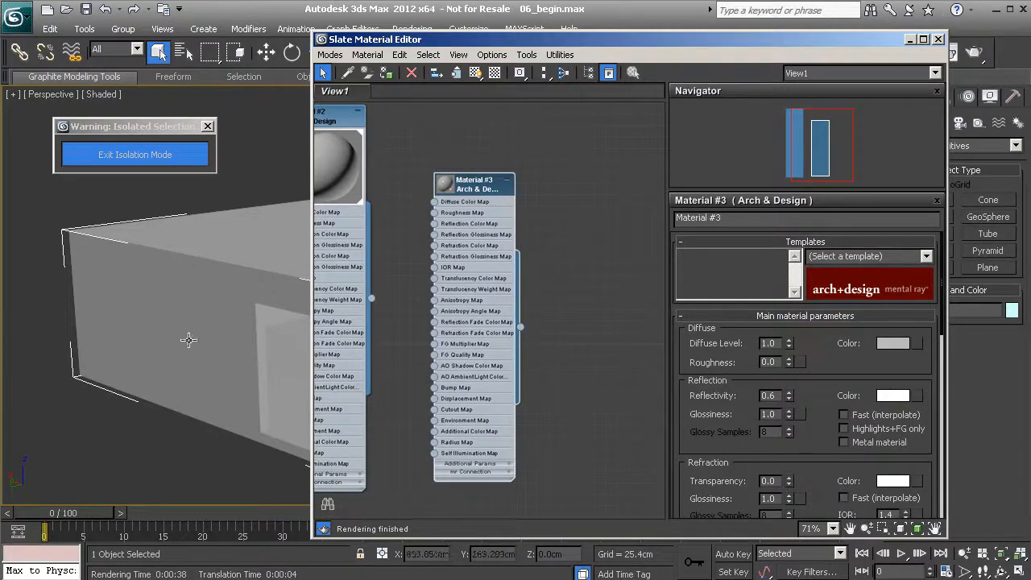
Set the reflectivity of the new Arch & Design material, Material #3, to 0.0
{"action": "middle_click_drag", "start_coordinate": [240, 302], "coordinate": [211, 330], "text": "alt"}
{"action": "left_click", "coordinate": [482, 180]}
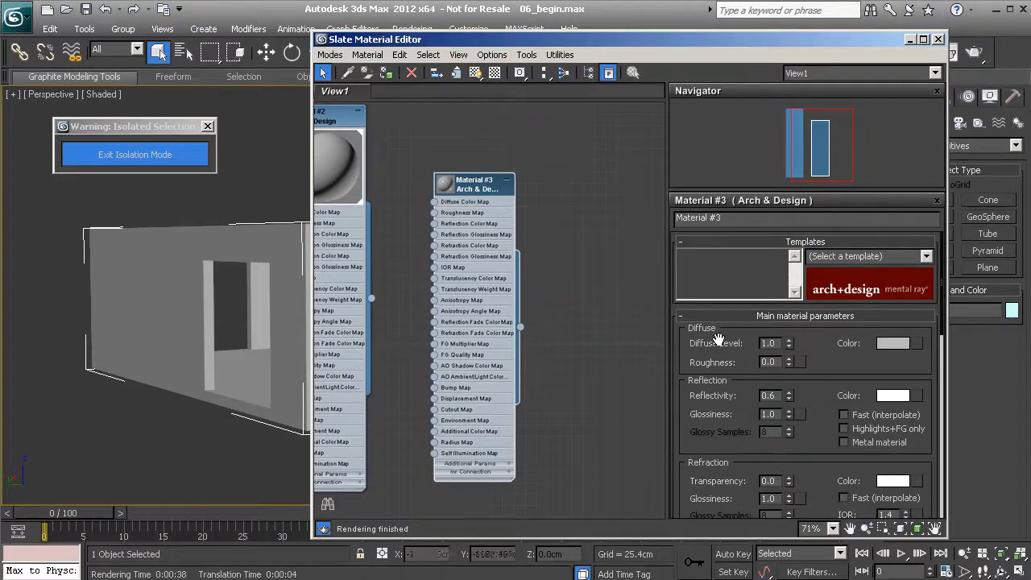
{"action": "right_click", "coordinate": [790, 396]}
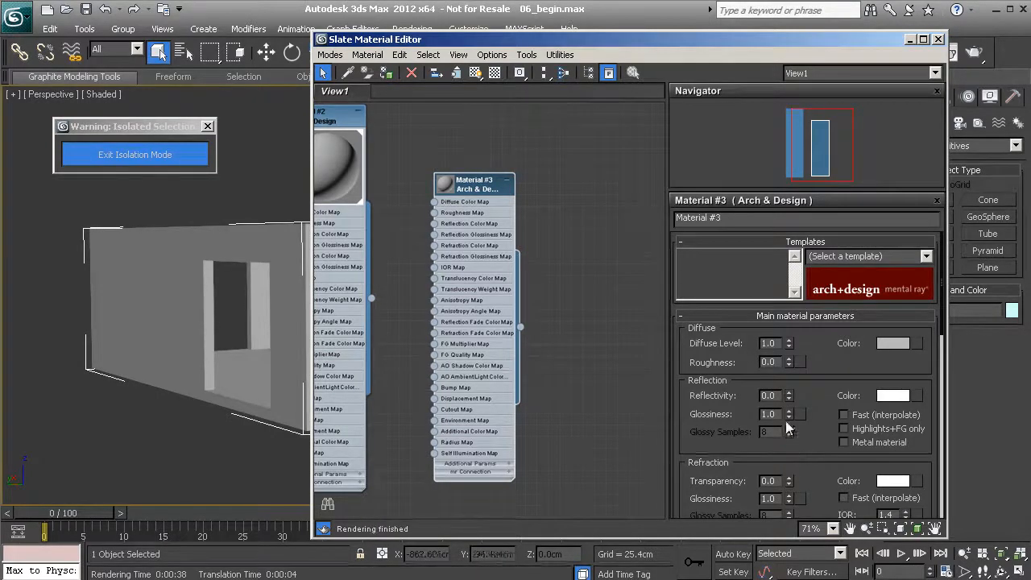
Set Material #3's diffuse colour to a near-black grey with saturation 0.036 and value 0.072
{"action": "left_click", "coordinate": [896, 345]}
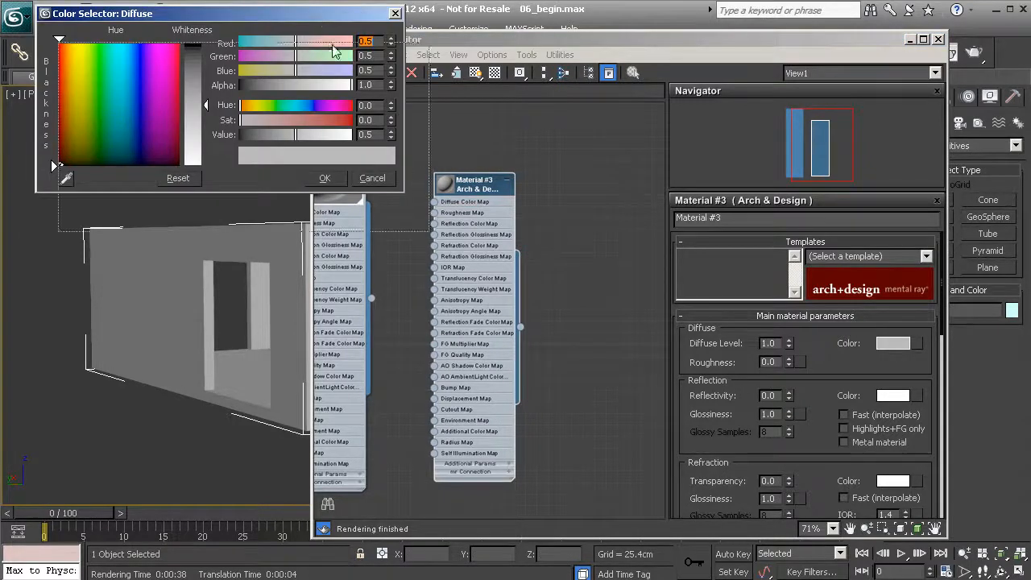
{"action": "left_click_drag", "start_coordinate": [303, 34], "coordinate": [355, 106]}
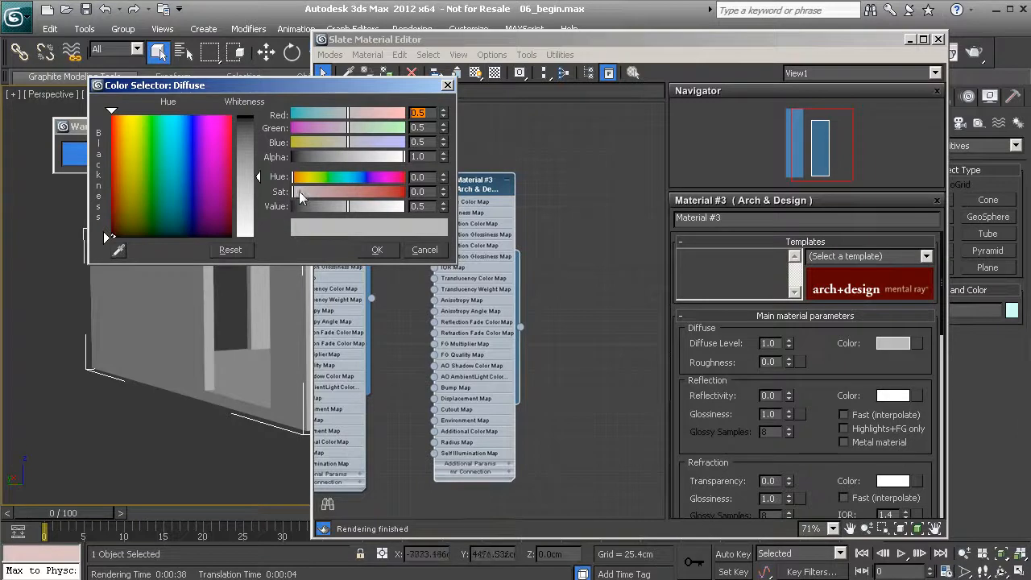
{"action": "left_click_drag", "start_coordinate": [335, 204], "coordinate": [299, 208]}
{"action": "left_click", "coordinate": [294, 193]}
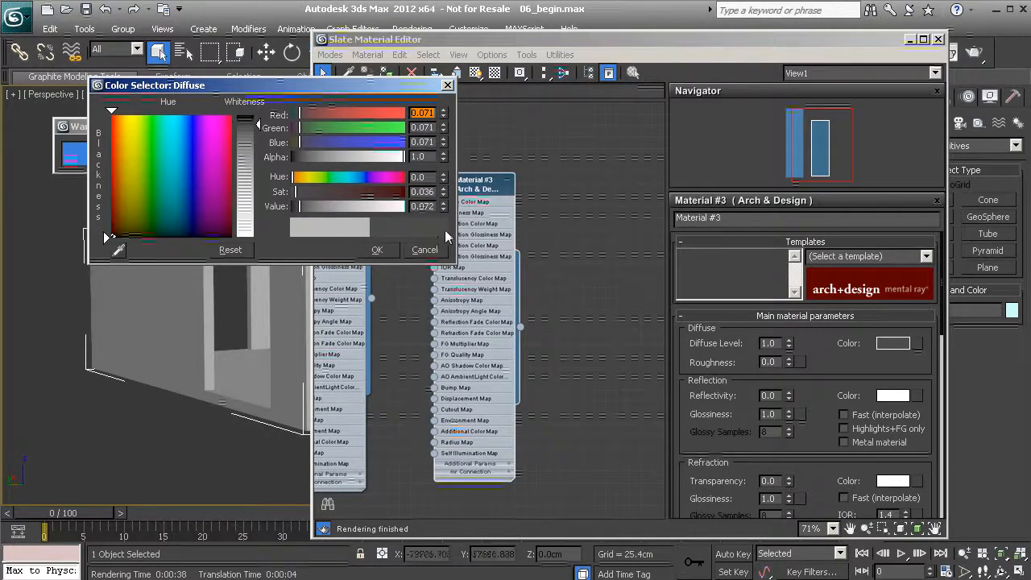
{"action": "double_click", "coordinate": [424, 207]}
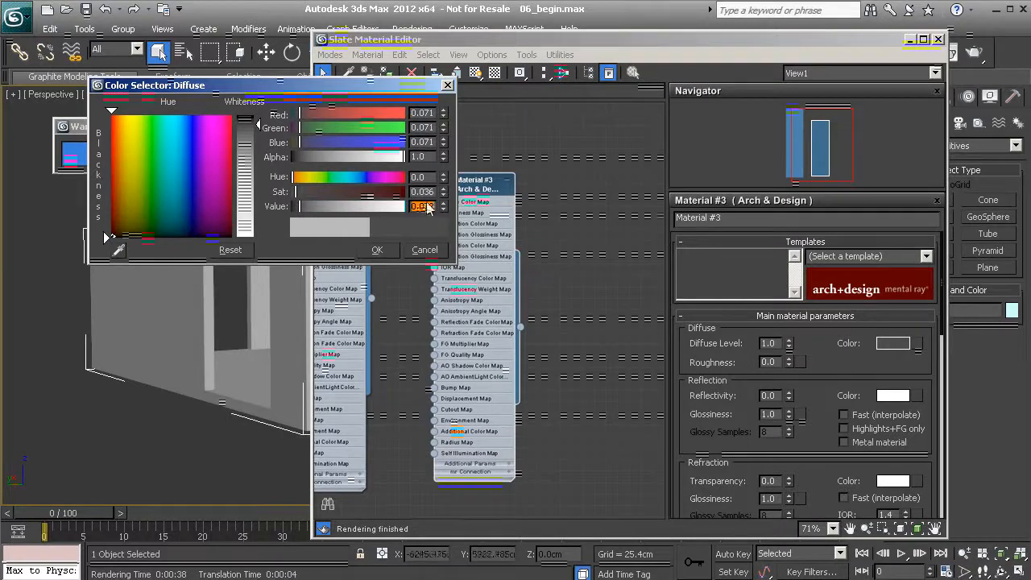
{"action": "double_click", "coordinate": [428, 193]}
{"action": "double_click", "coordinate": [429, 178]}
{"action": "left_click", "coordinate": [428, 178]}
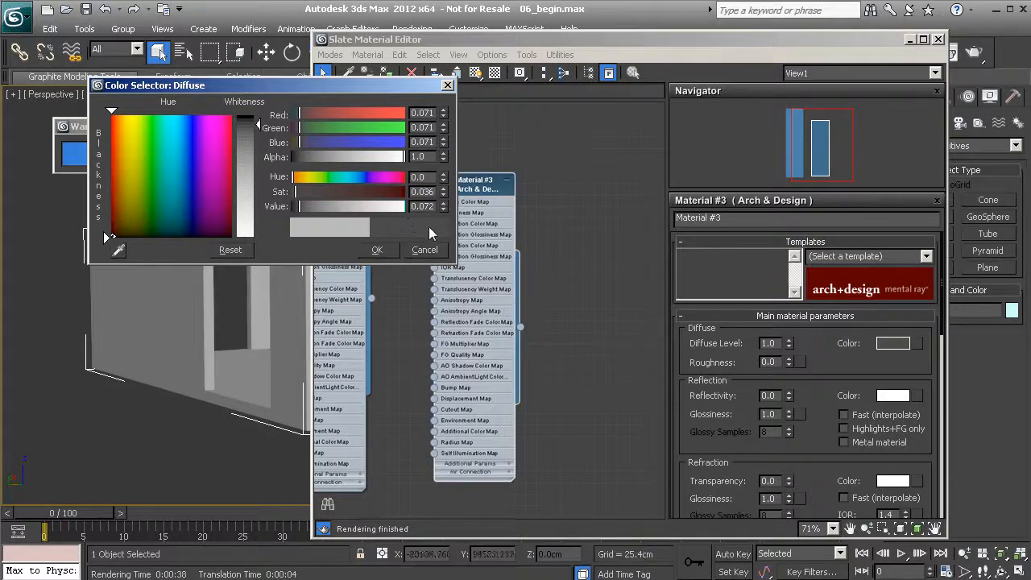
{"action": "left_click", "coordinate": [371, 249]}
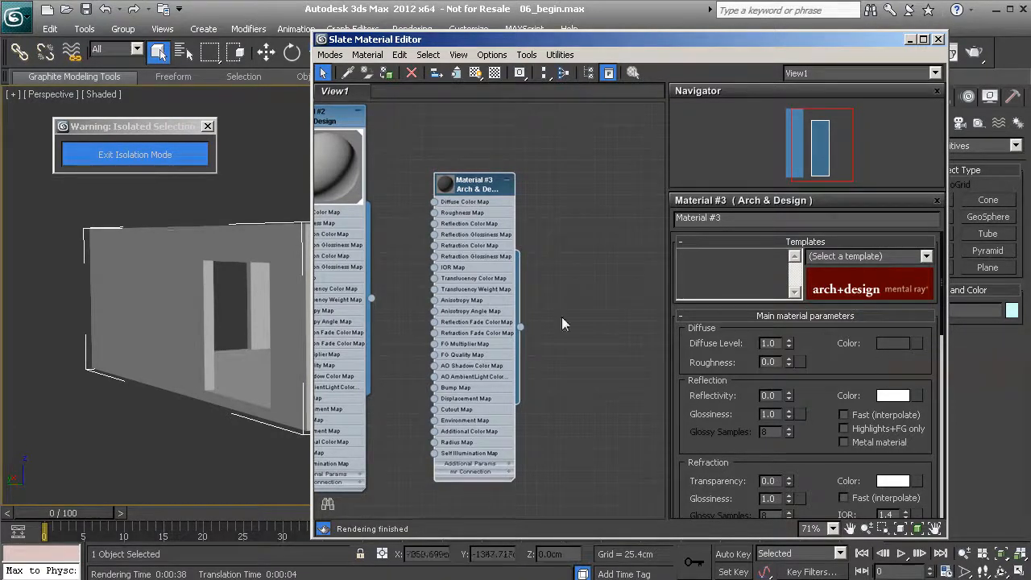
Assign the dark Material #3 to the isolated room shell and inspect the shell from several sides
{"action": "left_click_drag", "start_coordinate": [520, 325], "coordinate": [130, 283]}
{"action": "middle_click_drag", "start_coordinate": [228, 369], "coordinate": [120, 367], "text": "alt"}
{"action": "middle_click_drag", "start_coordinate": [485, 221], "coordinate": [496, 243]}
{"action": "scroll", "coordinate": [499, 244], "scroll_direction": "up", "scroll_amount": 4}
{"action": "middle_click_drag", "start_coordinate": [588, 226], "coordinate": [483, 288]}
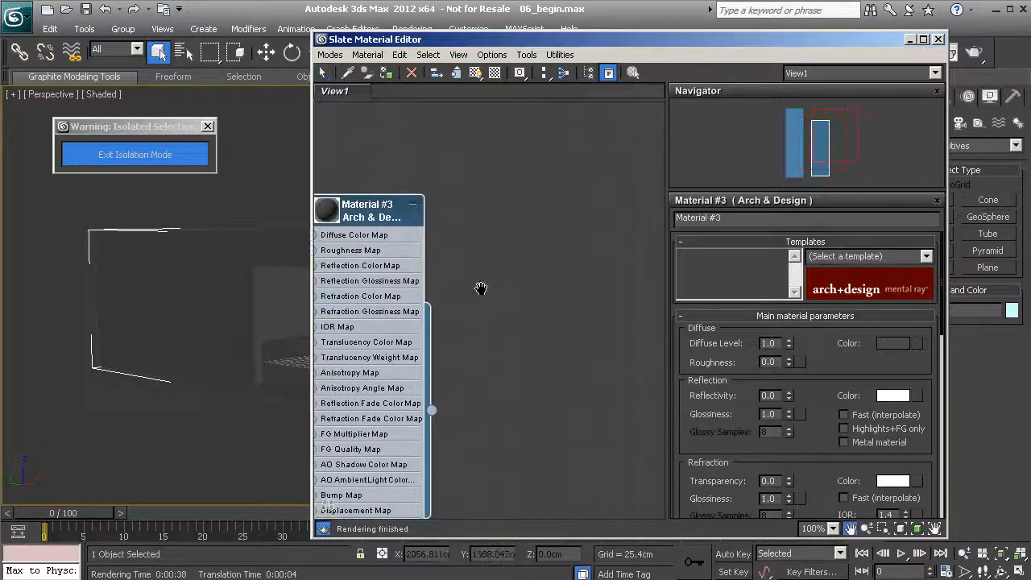
{"action": "middle_click_drag", "start_coordinate": [211, 331], "coordinate": [198, 331], "text": "alt"}
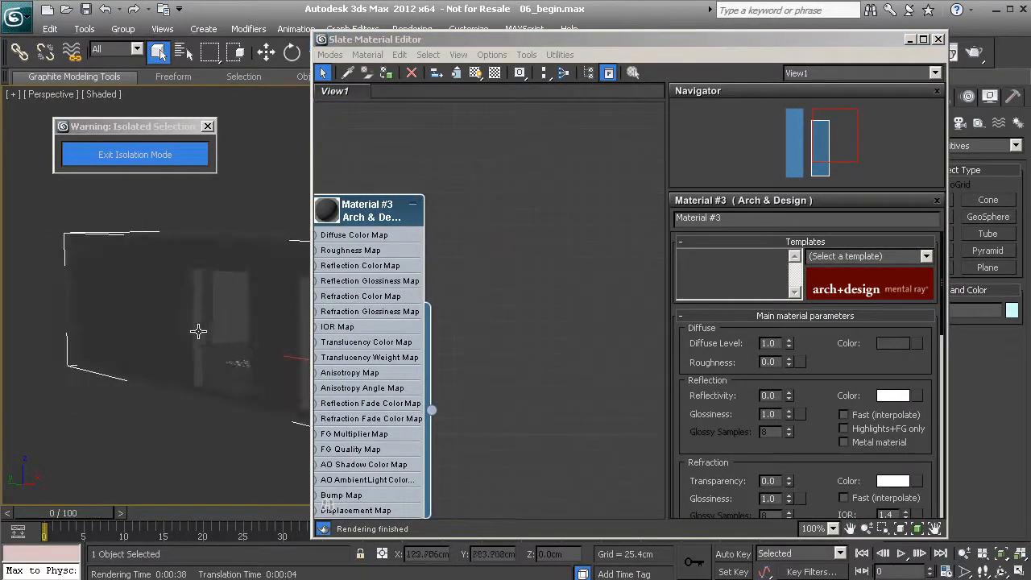
{"action": "mouse_move", "coordinate": [242, 363]}
{"action": "middle_mouse_down", "text": "alt"}
{"action": "mouse_move", "coordinate": [225, 336]}
{"action": "mouse_move", "coordinate": [237, 243]}
{"action": "mouse_move", "coordinate": [233, 301]}
{"action": "middle_mouse_up", "text": "alt"}
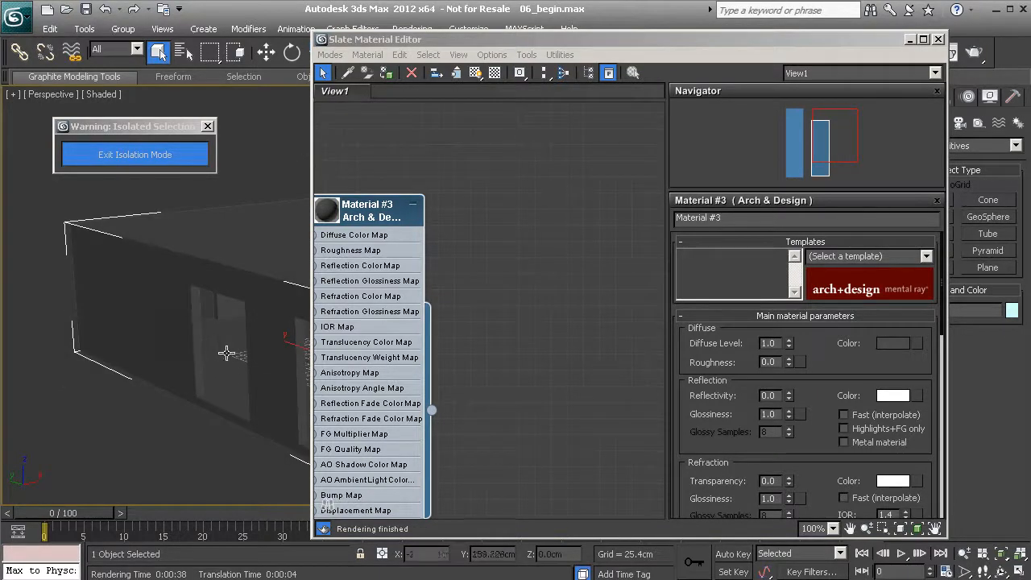
{"action": "middle_click_drag", "start_coordinate": [257, 384], "coordinate": [189, 399], "text": "alt"}
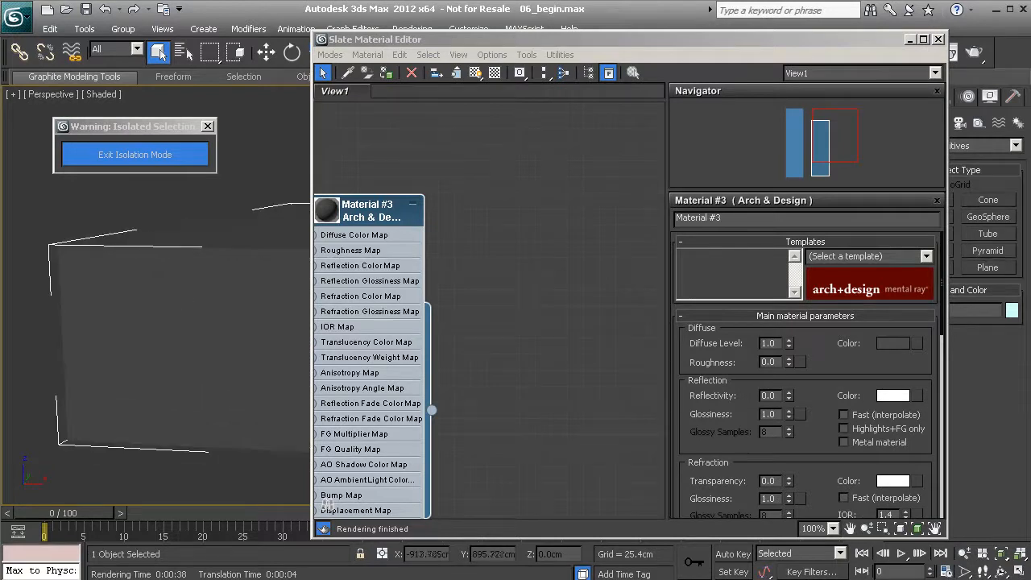
Add a second mental ray Arch & Design material beside Material #3 and open its parameters
{"action": "right_click", "coordinate": [547, 240]}
{"action": "mouse_move", "coordinate": [614, 244]}
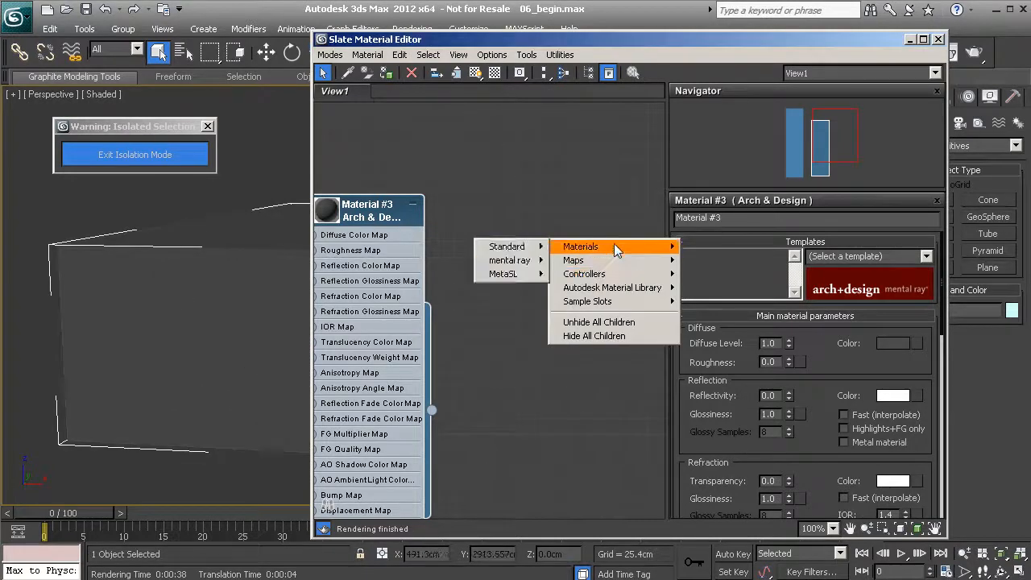
{"action": "mouse_move", "coordinate": [513, 267]}
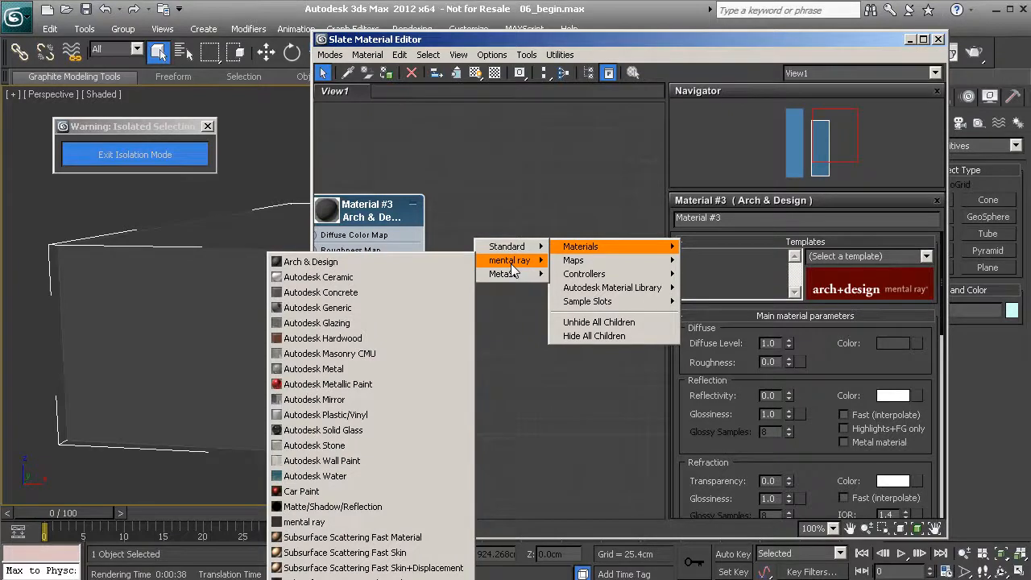
{"action": "left_click", "coordinate": [407, 262]}
{"action": "left_click_drag", "start_coordinate": [573, 252], "coordinate": [552, 196]}
{"action": "double_click", "coordinate": [552, 196]}
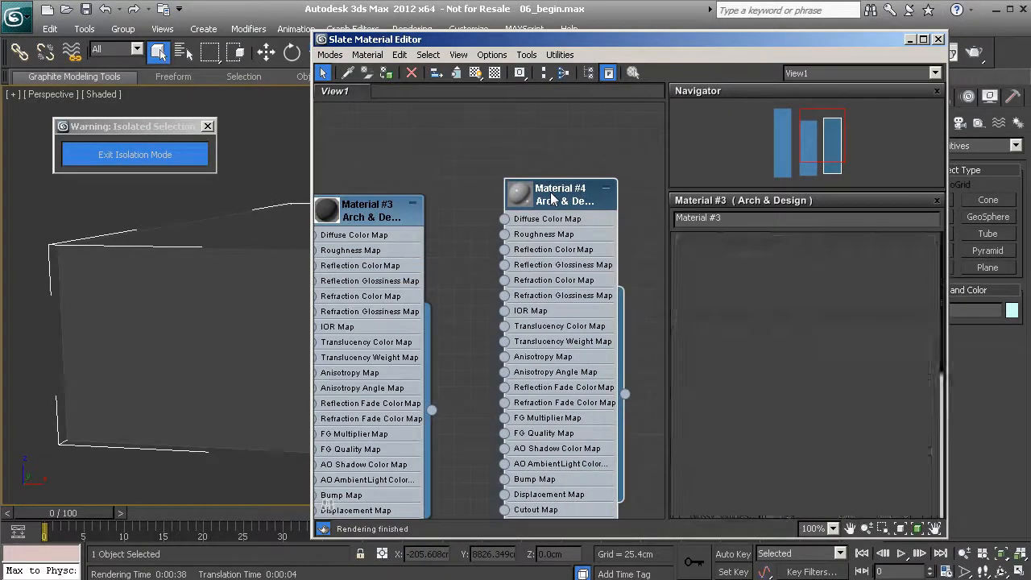
Set Material #4's reflectivity to 0.0 and its diffuse colour to a light grey with value 0.871
{"action": "right_click", "coordinate": [788, 396]}
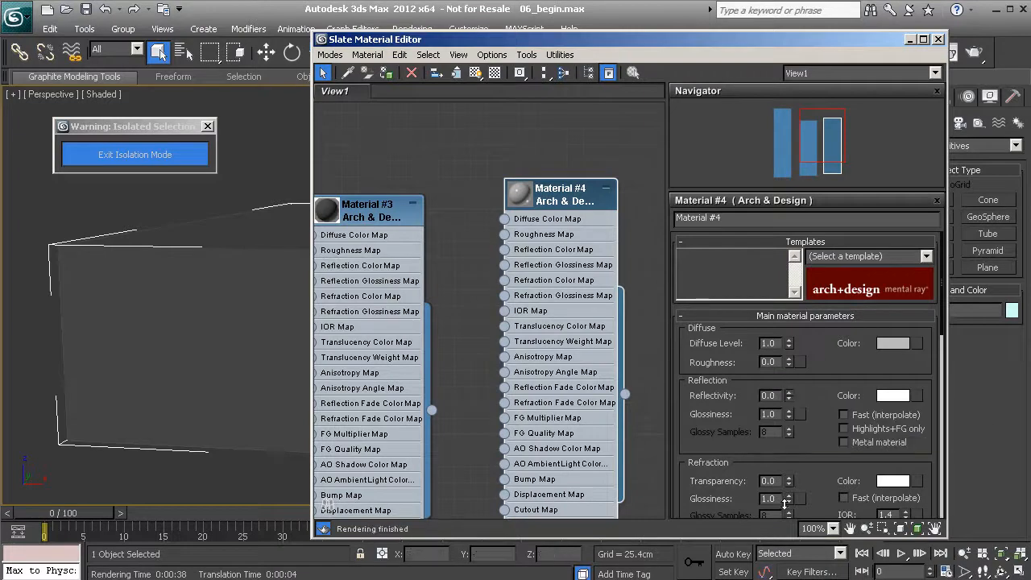
{"action": "left_click", "coordinate": [894, 344]}
{"action": "left_click_drag", "start_coordinate": [353, 208], "coordinate": [390, 209]}
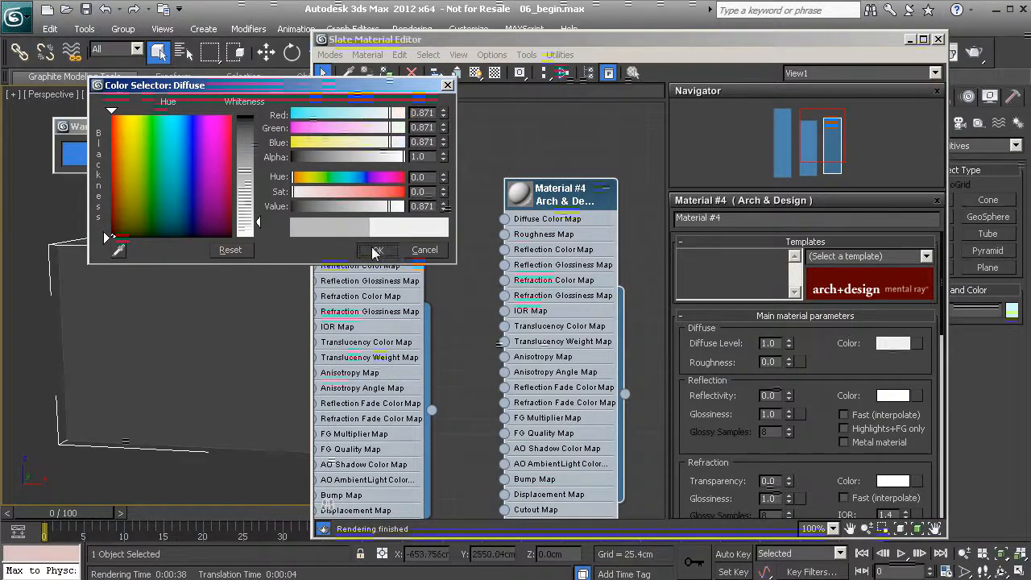
{"action": "left_click", "coordinate": [375, 250]}
Enter polygon editing on the isolated room_geo and select the first ceiling polygon from inside the room
{"action": "scroll", "coordinate": [231, 350], "scroll_direction": "up", "scroll_amount": 5}
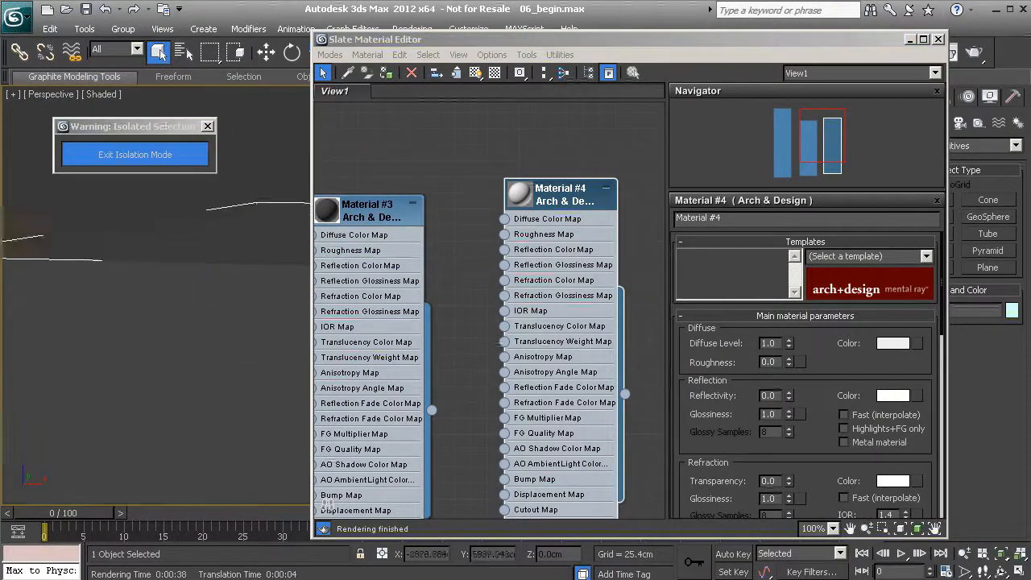
{"action": "scroll", "coordinate": [231, 253], "scroll_direction": "up", "scroll_amount": 5}
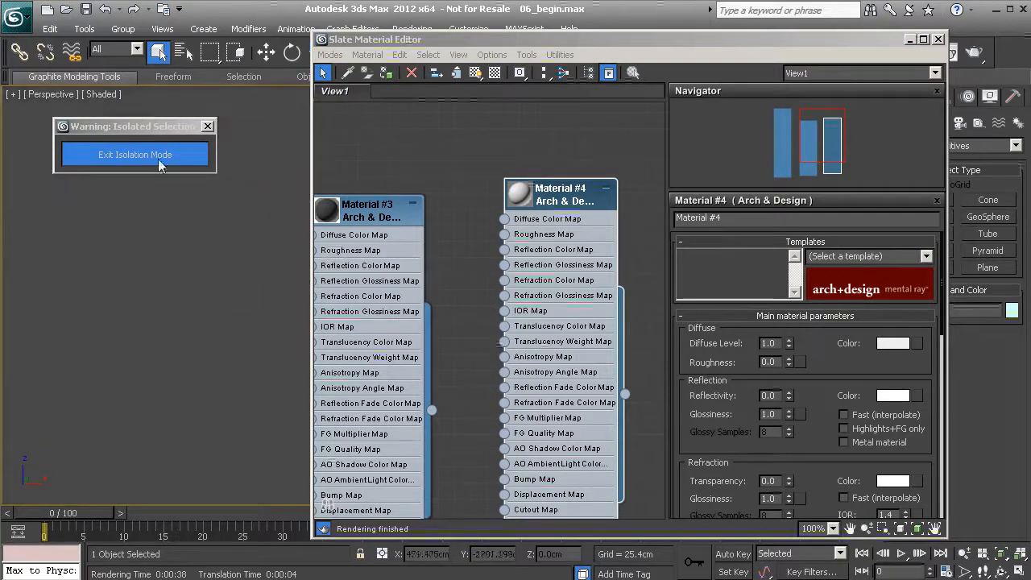
{"action": "scroll", "coordinate": [212, 287], "scroll_direction": "up", "scroll_amount": 5}
{"action": "scroll", "coordinate": [206, 330], "scroll_direction": "down", "scroll_amount": 2}
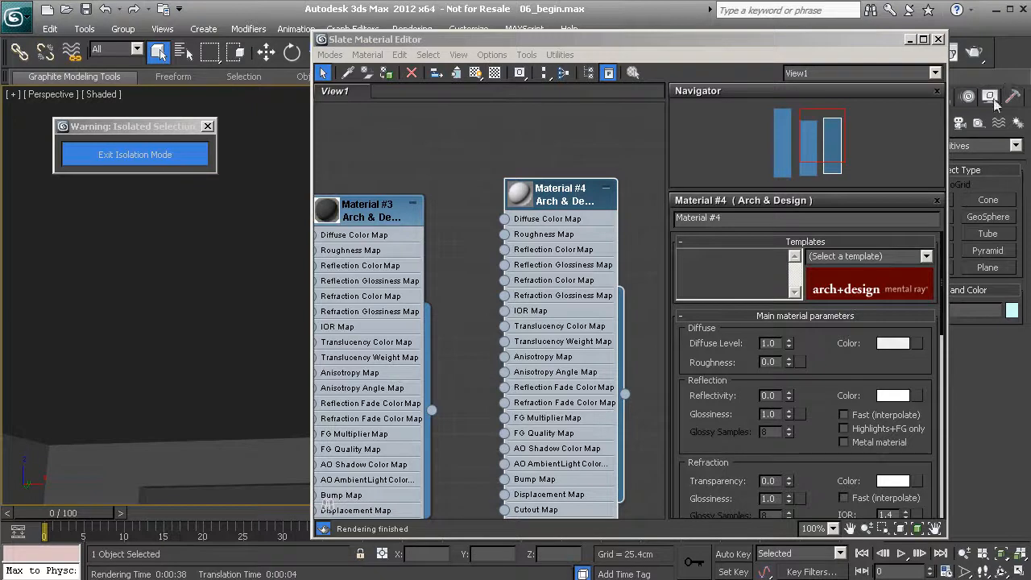
{"action": "right_click", "coordinate": [219, 238]}
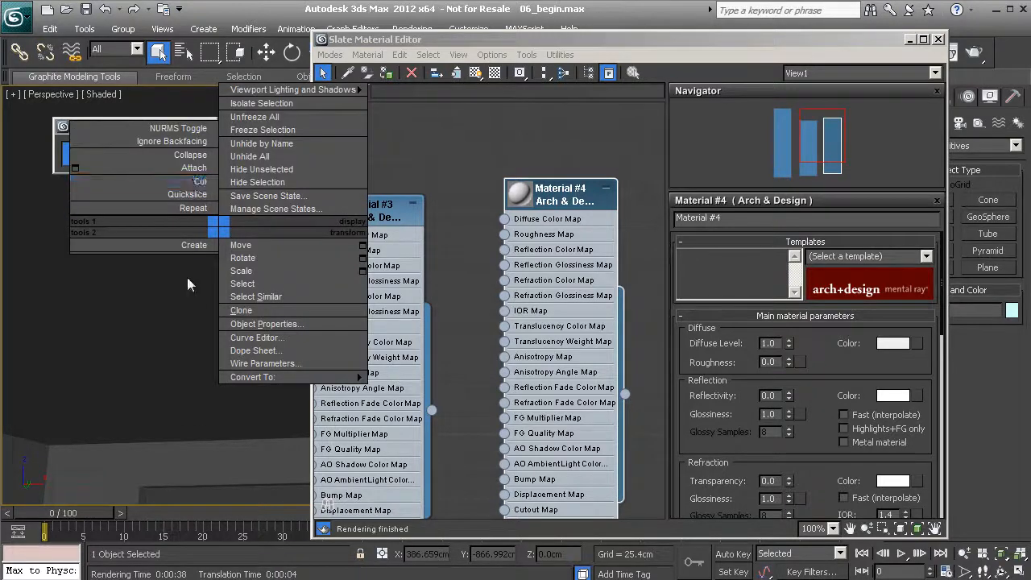
{"action": "right_click", "coordinate": [227, 270]}
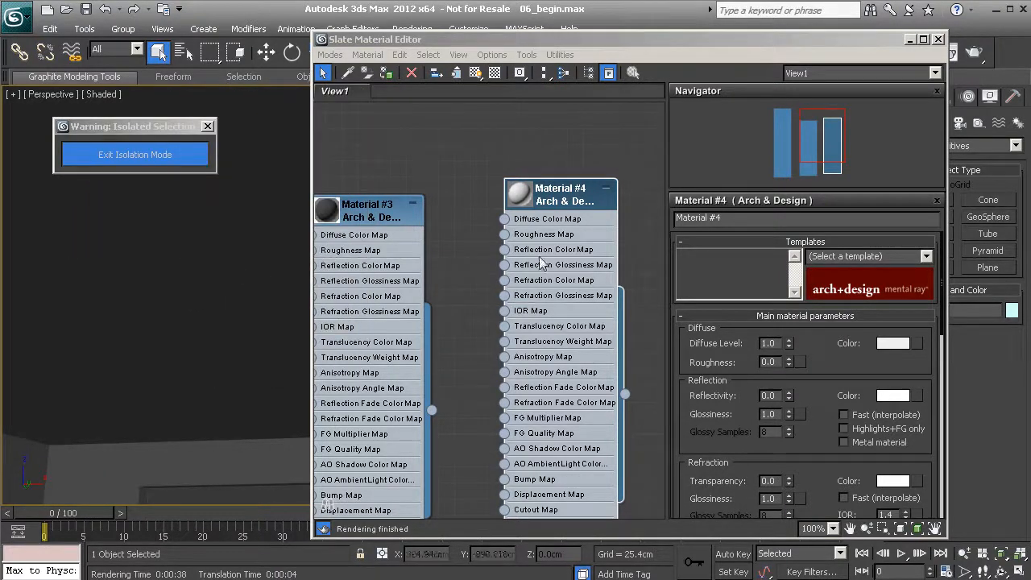
{"action": "left_click_drag", "start_coordinate": [835, 36], "coordinate": [813, 43]}
{"action": "left_click", "coordinate": [919, 95]}
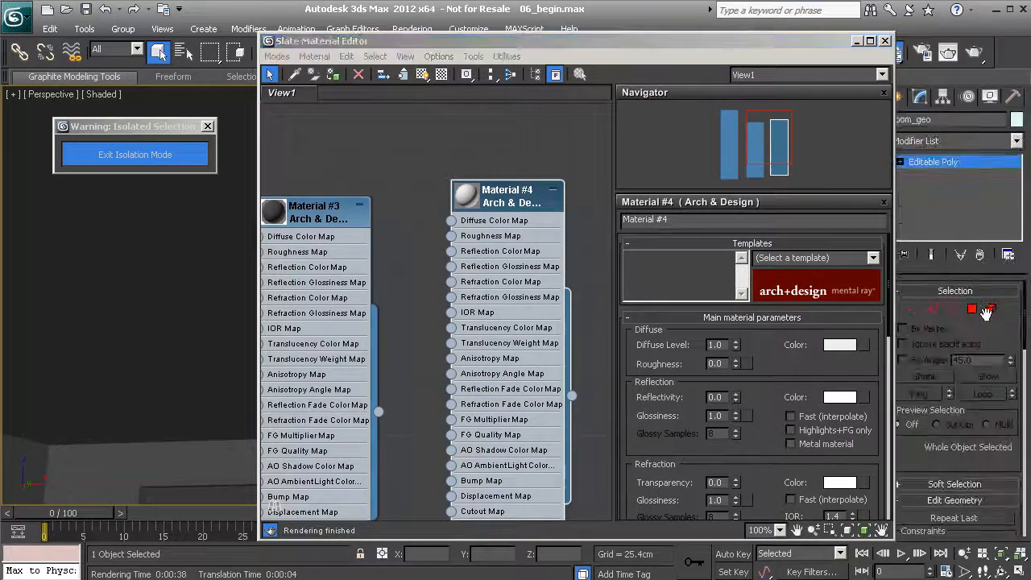
{"action": "left_click", "coordinate": [973, 309]}
{"action": "left_click", "coordinate": [197, 311]}
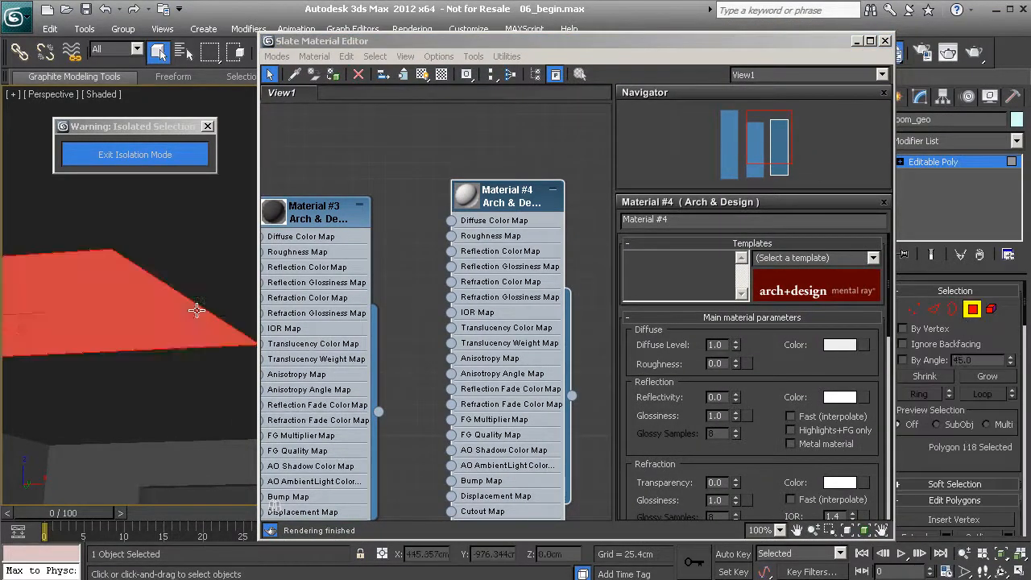
Extend the polygon selection to cover the whole ceiling, including the narrow strips along the walls
{"action": "left_click", "coordinate": [885, 42]}
{"action": "middle_click_drag", "start_coordinate": [351, 295], "coordinate": [391, 297], "text": "alt"}
{"action": "left_click", "coordinate": [252, 281], "text": "ctrl"}
{"action": "left_click", "coordinate": [547, 413], "text": "ctrl"}
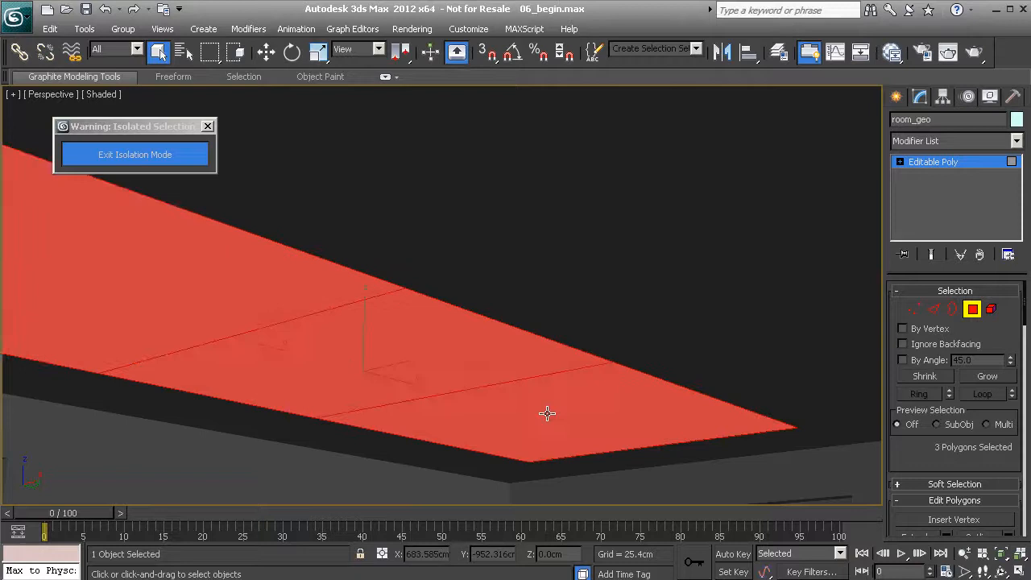
{"action": "left_click", "coordinate": [376, 447], "text": "ctrl"}
{"action": "left_click", "coordinate": [258, 421], "text": "ctrl"}
{"action": "left_click", "coordinate": [57, 373], "text": "ctrl"}
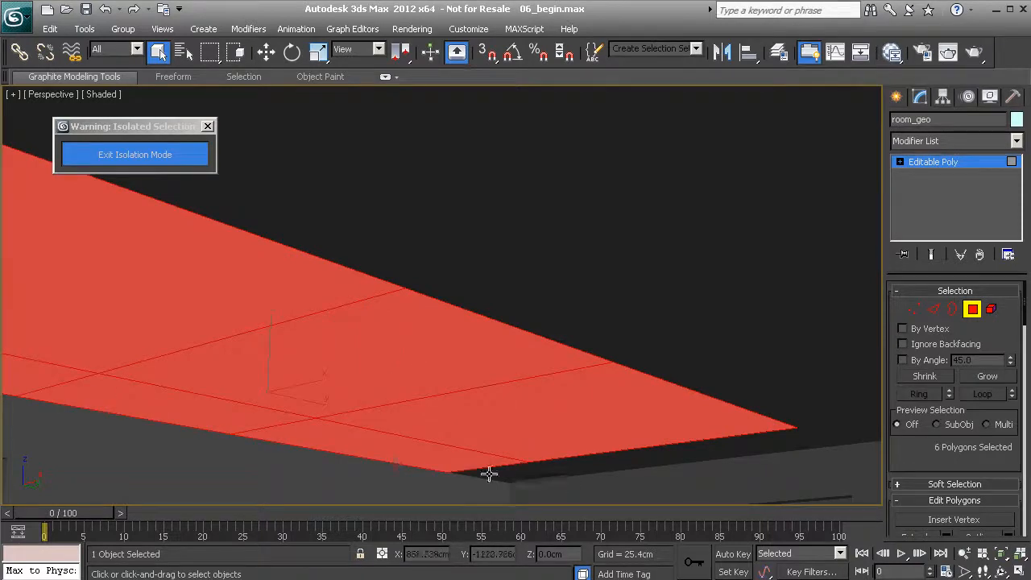
{"action": "left_click", "coordinate": [524, 474], "text": "ctrl"}
{"action": "left_click", "coordinate": [640, 459], "text": "ctrl"}
{"action": "left_click", "coordinate": [855, 424], "text": "ctrl"}
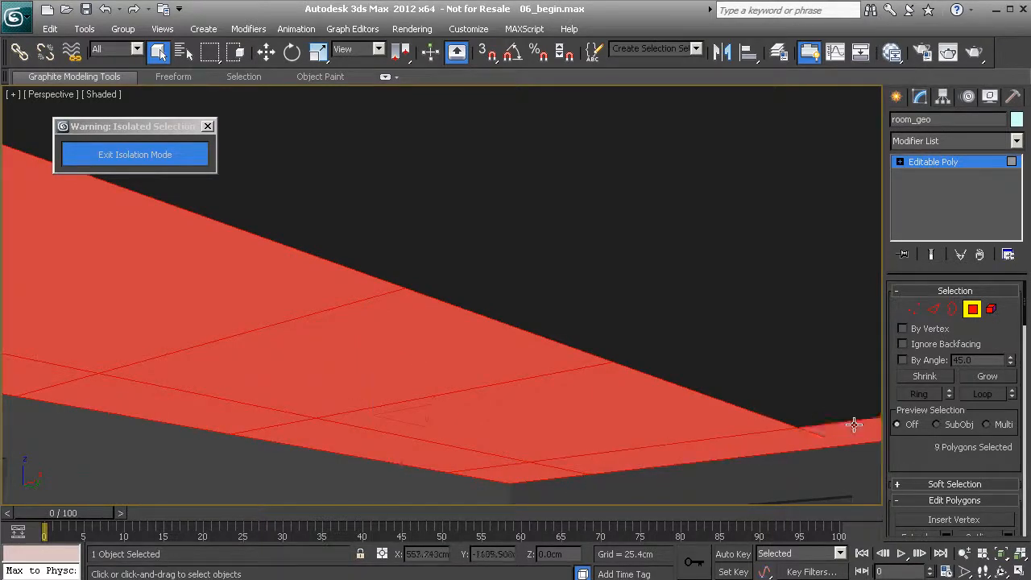
{"action": "left_click", "coordinate": [793, 388], "text": "ctrl"}
{"action": "left_click", "coordinate": [580, 284], "text": "ctrl"}
{"action": "left_click", "coordinate": [383, 211], "text": "ctrl"}
{"action": "middle_click_drag", "start_coordinate": [436, 297], "coordinate": [277, 308], "text": "alt"}
{"action": "left_click", "coordinate": [362, 266], "text": "ctrl"}
{"action": "left_click", "coordinate": [757, 366], "text": "ctrl"}
{"action": "middle_click_drag", "start_coordinate": [696, 387], "coordinate": [572, 364], "text": "alt"}
{"action": "left_click", "coordinate": [702, 345], "text": "ctrl"}
{"action": "left_click", "coordinate": [544, 339], "text": "ctrl"}
{"action": "left_click", "coordinate": [757, 318], "text": "ctrl"}
{"action": "middle_click_drag", "start_coordinate": [757, 317], "coordinate": [511, 322], "text": "alt"}
{"action": "left_click", "coordinate": [94, 331], "text": "ctrl"}
{"action": "left_click", "coordinate": [236, 364], "text": "ctrl"}
{"action": "middle_click_drag", "start_coordinate": [263, 357], "coordinate": [449, 365], "text": "alt"}
{"action": "left_click", "coordinate": [450, 365], "text": "ctrl"}
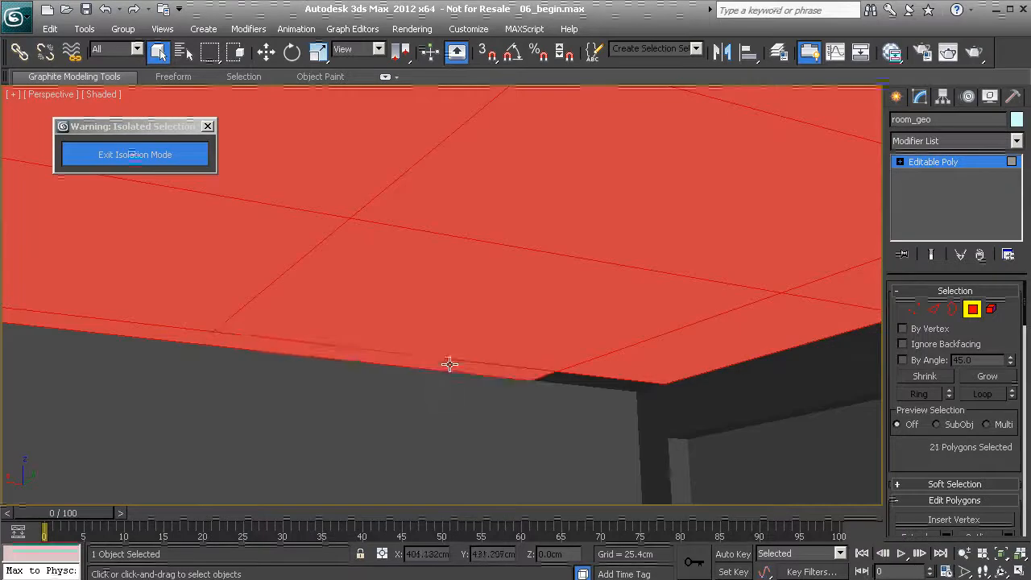
{"action": "left_click", "coordinate": [598, 382], "text": "ctrl"}
{"action": "middle_click_drag", "start_coordinate": [576, 386], "coordinate": [505, 331], "text": "alt"}
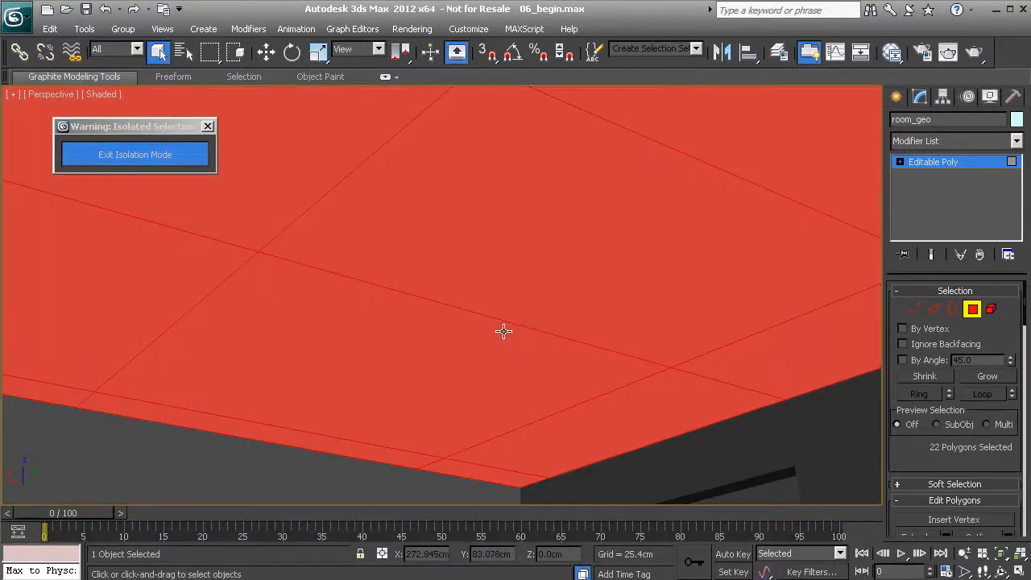
Assign the light Material #4 to the selected ceiling polygons and leave polygon editing
{"action": "key", "text": "m"}
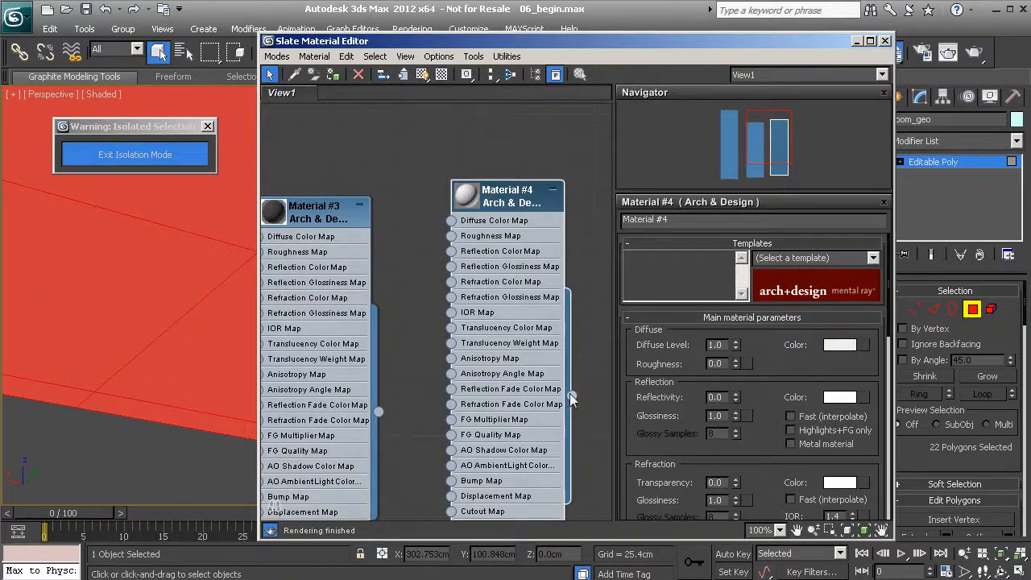
{"action": "mouse_move", "coordinate": [571, 397]}
{"action": "left_mouse_down"}
{"action": "mouse_move", "coordinate": [596, 379]}
{"action": "mouse_move", "coordinate": [262, 284]}
{"action": "mouse_move", "coordinate": [130, 292]}
{"action": "left_mouse_up"}
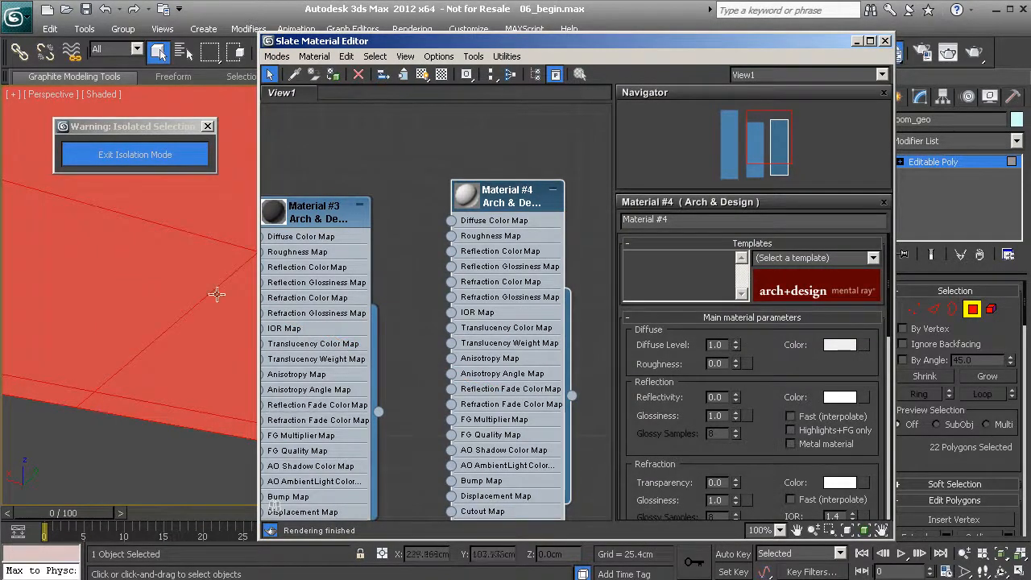
{"action": "left_click", "coordinate": [972, 308]}
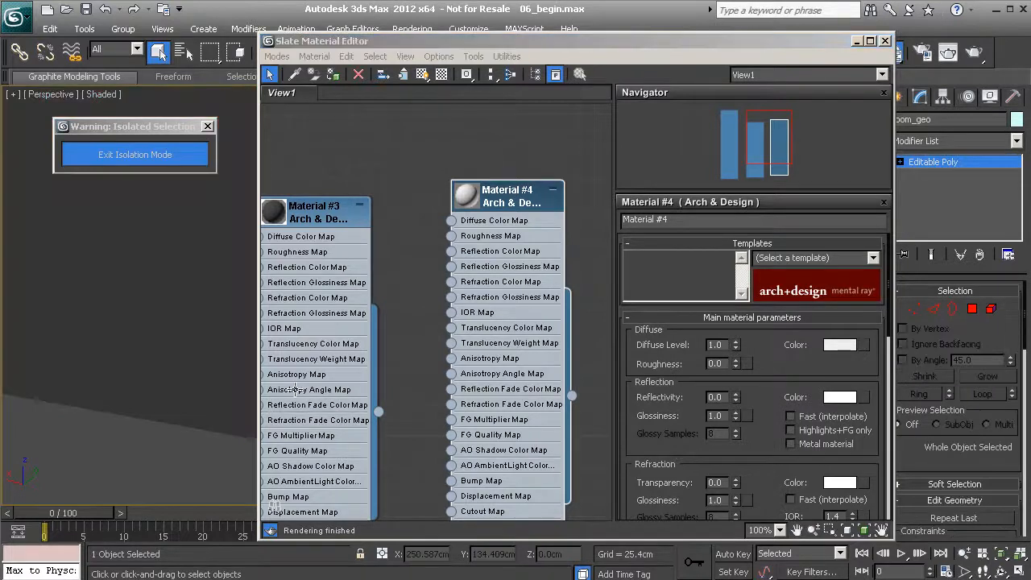
{"action": "middle_click_drag", "start_coordinate": [186, 369], "coordinate": [178, 398], "text": "alt"}
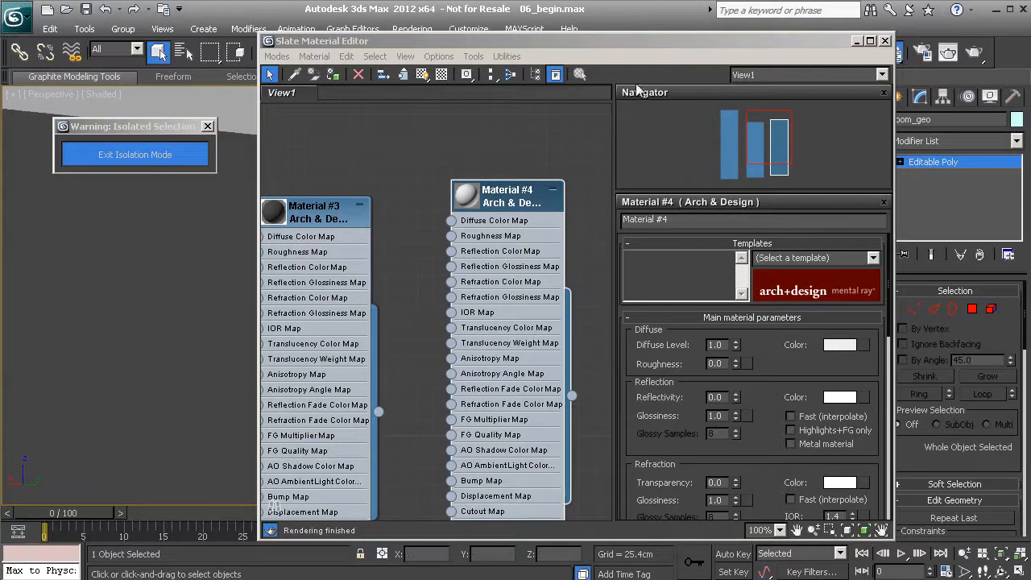
Return to polygon editing on room_geo and select all the floor polygons, including the strips along the walls
{"action": "left_click", "coordinate": [884, 41]}
{"action": "mouse_move", "coordinate": [403, 322]}
{"action": "middle_mouse_down", "text": "alt"}
{"action": "mouse_move", "coordinate": [375, 336]}
{"action": "mouse_move", "coordinate": [394, 154]}
{"action": "mouse_move", "coordinate": [413, 333]}
{"action": "middle_mouse_up", "text": "alt"}
{"action": "left_click", "coordinate": [973, 309]}
{"action": "left_click", "coordinate": [443, 372]}
{"action": "left_click", "coordinate": [438, 363], "text": "ctrl"}
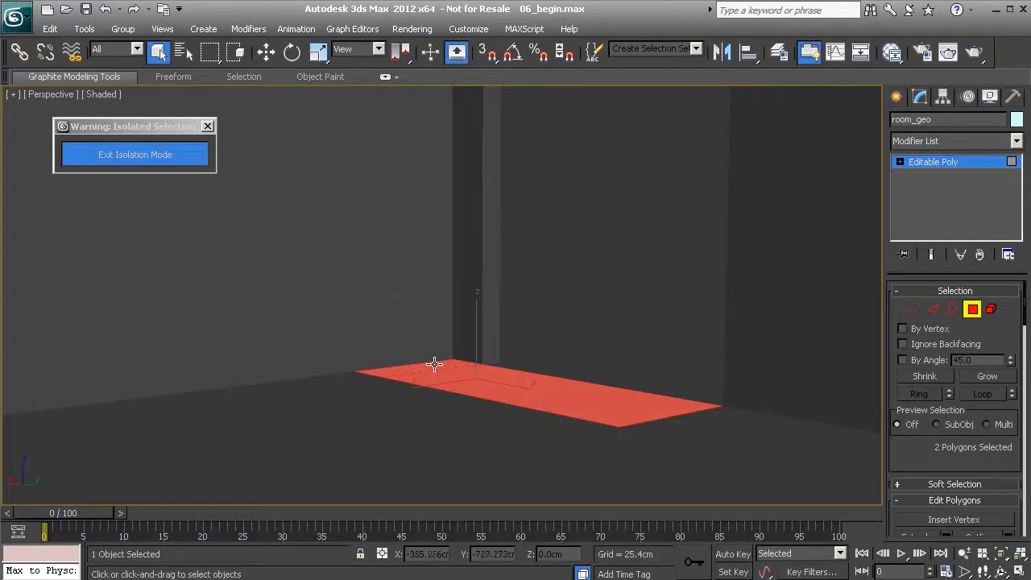
{"action": "left_click", "coordinate": [336, 381], "text": "ctrl"}
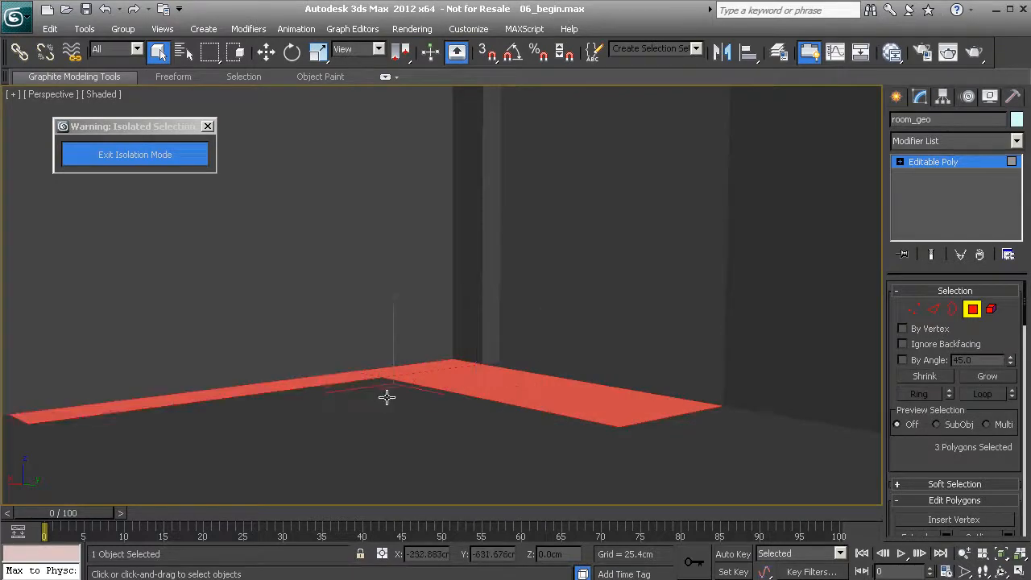
{"action": "left_click", "coordinate": [734, 427], "text": "ctrl"}
{"action": "left_click", "coordinate": [629, 446], "text": "ctrl"}
{"action": "middle_click_drag", "start_coordinate": [564, 411], "coordinate": [574, 395], "text": "alt"}
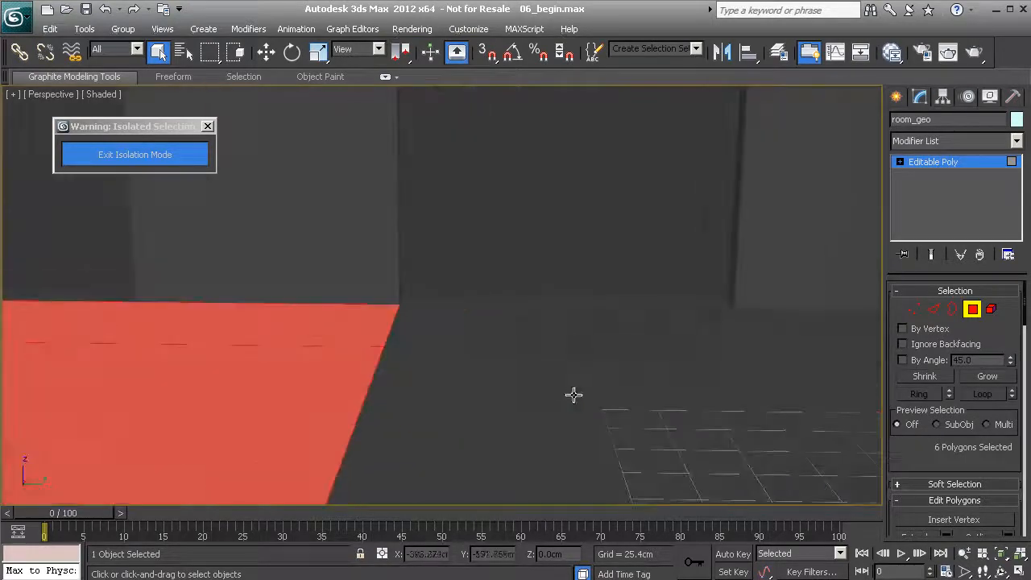
{"action": "left_click", "coordinate": [446, 329], "text": "ctrl"}
{"action": "left_click", "coordinate": [419, 414], "text": "ctrl"}
{"action": "left_click", "coordinate": [805, 332], "text": "ctrl"}
{"action": "left_click", "coordinate": [817, 365], "text": "ctrl"}
{"action": "middle_click_drag", "start_coordinate": [763, 394], "coordinate": [550, 358], "text": "alt"}
{"action": "left_click", "coordinate": [402, 289], "text": "ctrl"}
{"action": "left_click", "coordinate": [567, 301], "text": "ctrl"}
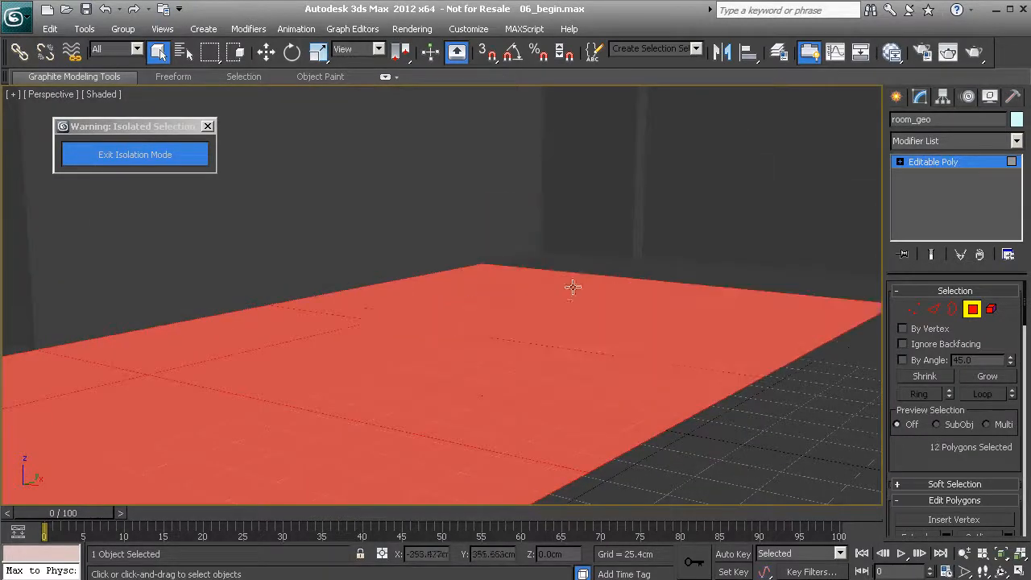
{"action": "left_click", "coordinate": [571, 260], "text": "ctrl"}
{"action": "left_click", "coordinate": [617, 268], "text": "ctrl"}
{"action": "middle_click_drag", "start_coordinate": [617, 268], "coordinate": [477, 249]}
{"action": "left_click", "coordinate": [447, 243], "text": "ctrl"}
{"action": "left_click", "coordinate": [460, 281], "text": "ctrl"}
{"action": "left_click", "coordinate": [443, 371], "text": "ctrl"}
{"action": "middle_click_drag", "start_coordinate": [440, 368], "coordinate": [538, 373], "text": "alt"}
{"action": "left_click", "coordinate": [641, 283], "text": "ctrl"}
{"action": "left_click", "coordinate": [604, 351], "text": "ctrl"}
{"action": "left_click", "coordinate": [773, 261], "text": "ctrl"}
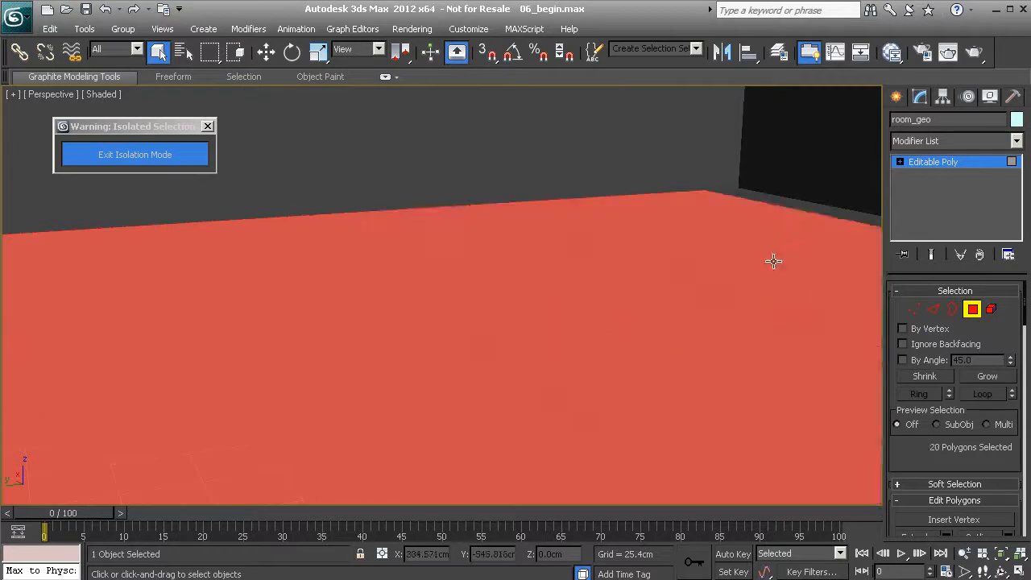
{"action": "left_click", "coordinate": [810, 210], "text": "ctrl"}
{"action": "middle_click_drag", "start_coordinate": [808, 202], "coordinate": [892, 281], "text": "alt"}
Add another mental ray Arch & Design material in the empty space beside Material #4
{"action": "key", "text": "m"}
{"action": "middle_click_drag", "start_coordinate": [589, 253], "coordinate": [398, 332]}
{"action": "right_click", "coordinate": [518, 208]}
{"action": "mouse_move", "coordinate": [558, 217]}
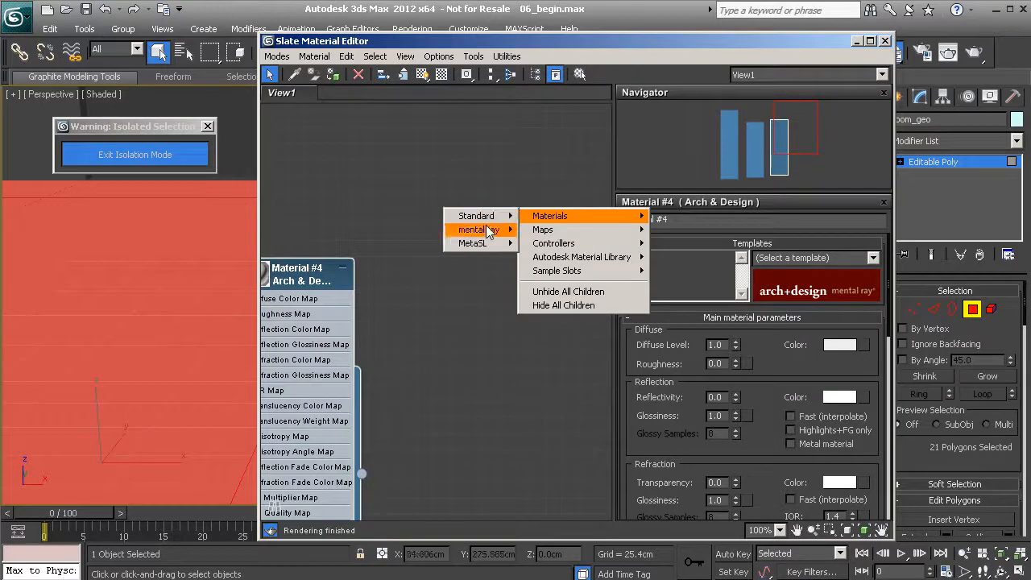
{"action": "mouse_move", "coordinate": [477, 230]}
{"action": "left_click", "coordinate": [369, 231]}
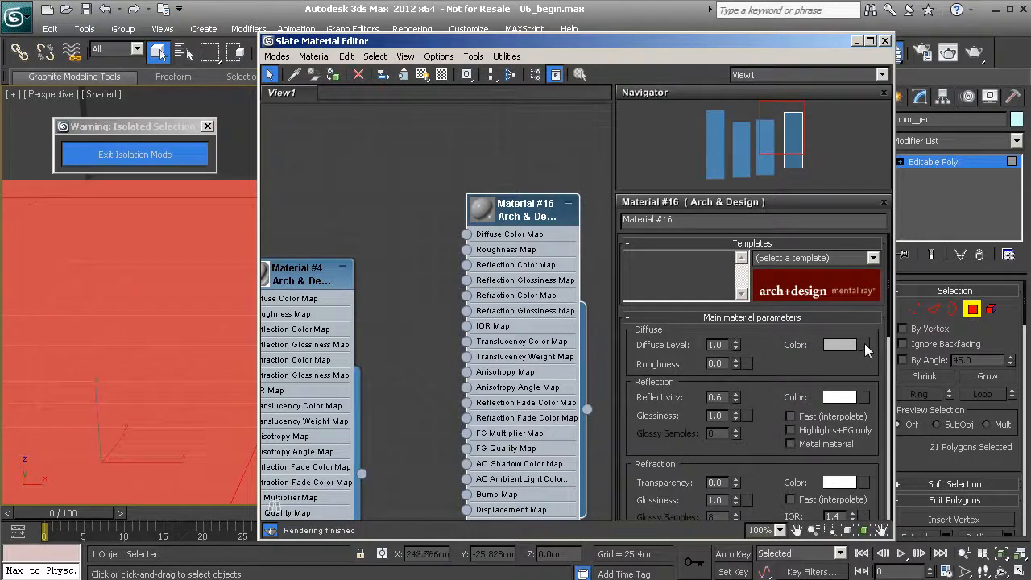
Load woodFloor.jpg as a Bitmap map into Material #16's diffuse colour
{"action": "left_click", "coordinate": [865, 345]}
{"action": "double_click", "coordinate": [342, 182]}
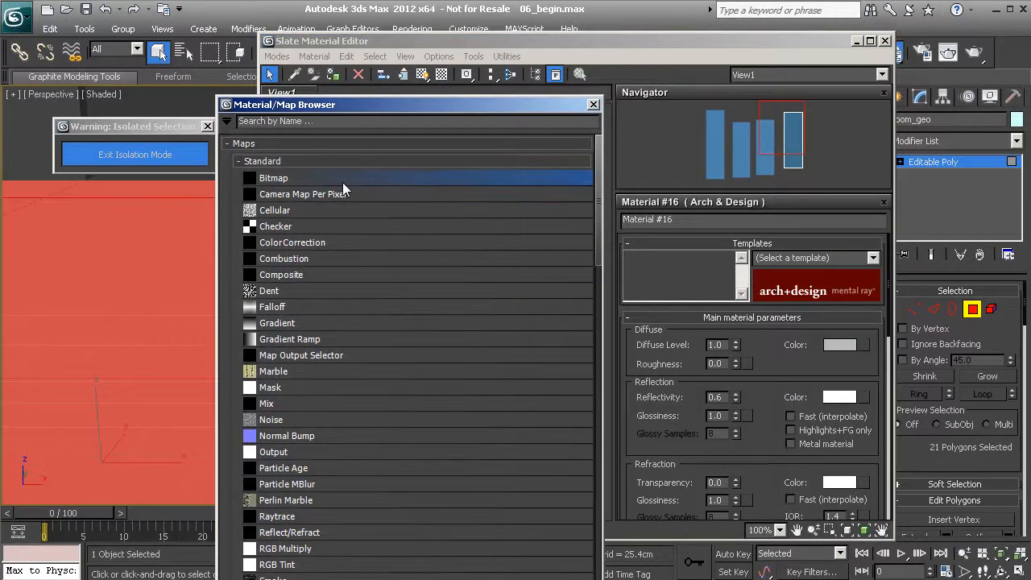
{"action": "left_click", "coordinate": [143, 119]}
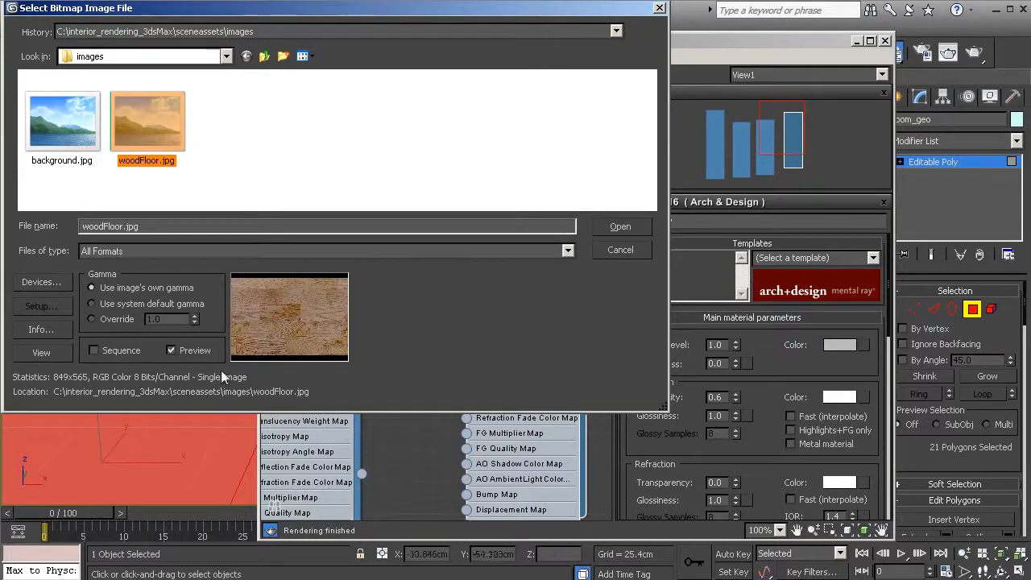
{"action": "left_click_drag", "start_coordinate": [252, 15], "coordinate": [273, 45]}
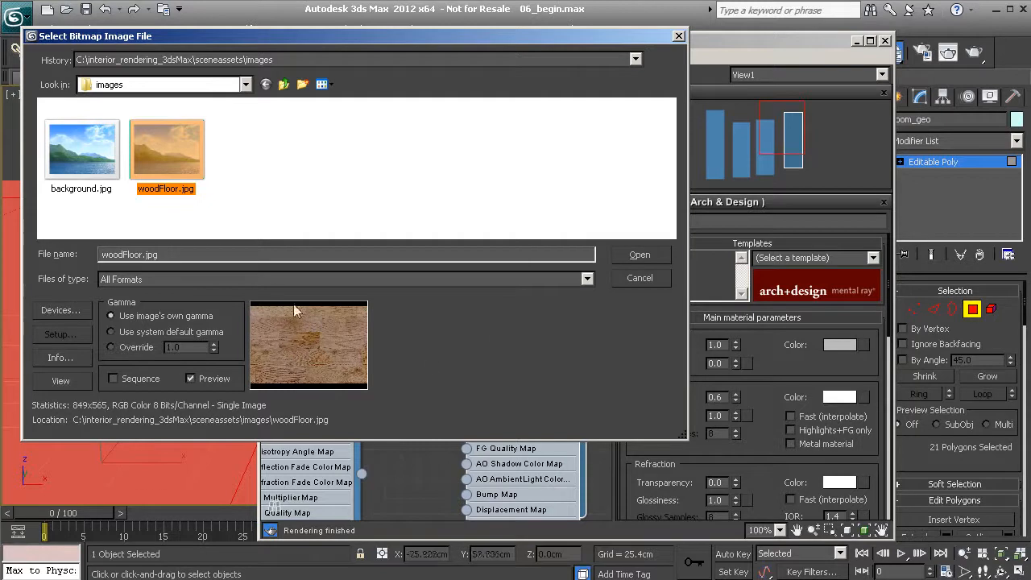
{"action": "left_click", "coordinate": [640, 255]}
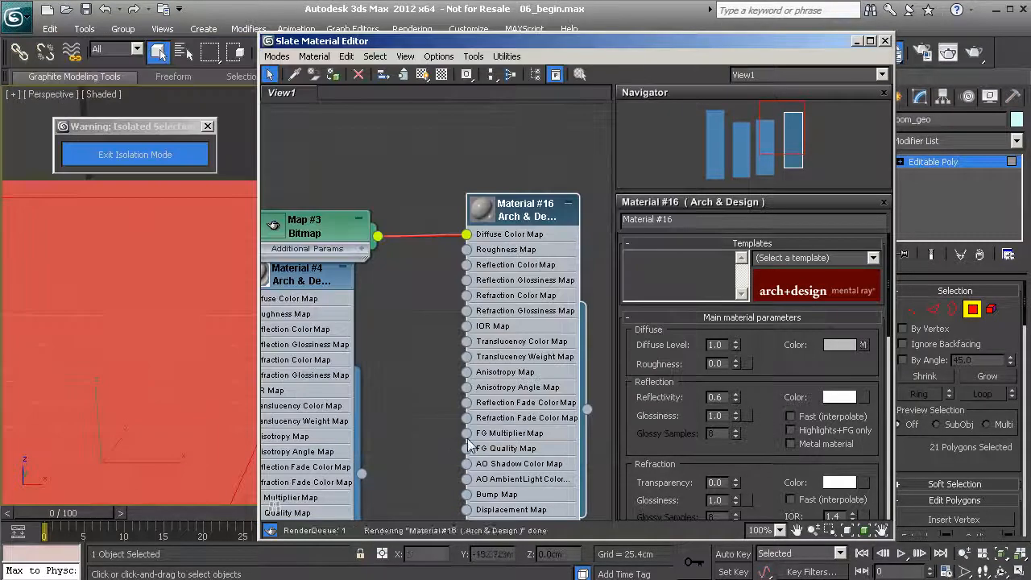
Assign Material #16 to the selected floor polygons, then leave polygon editing and exit isolation mode
{"action": "left_click_drag", "start_coordinate": [527, 212], "coordinate": [544, 180]}
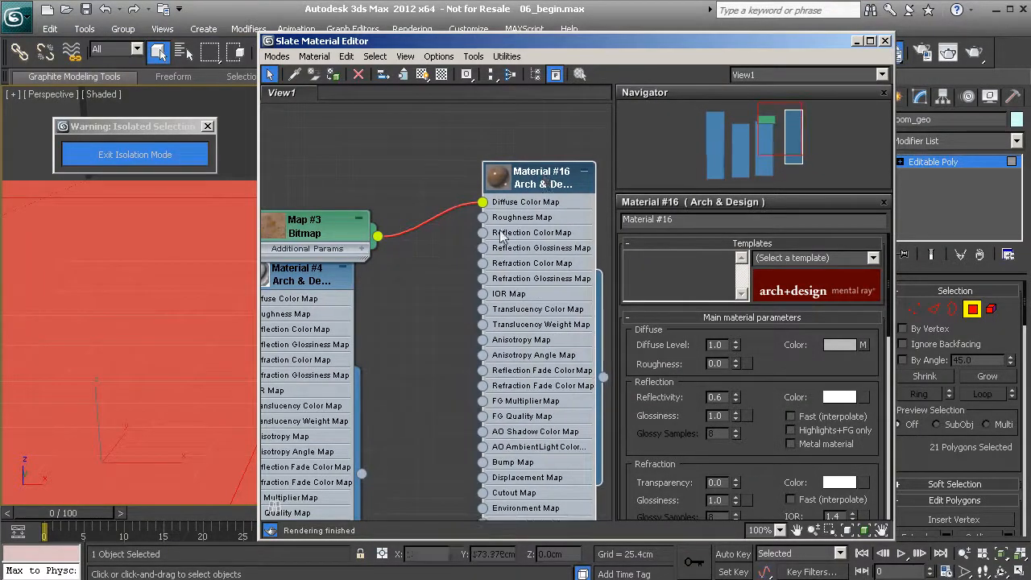
{"action": "left_click_drag", "start_coordinate": [612, 372], "coordinate": [180, 338]}
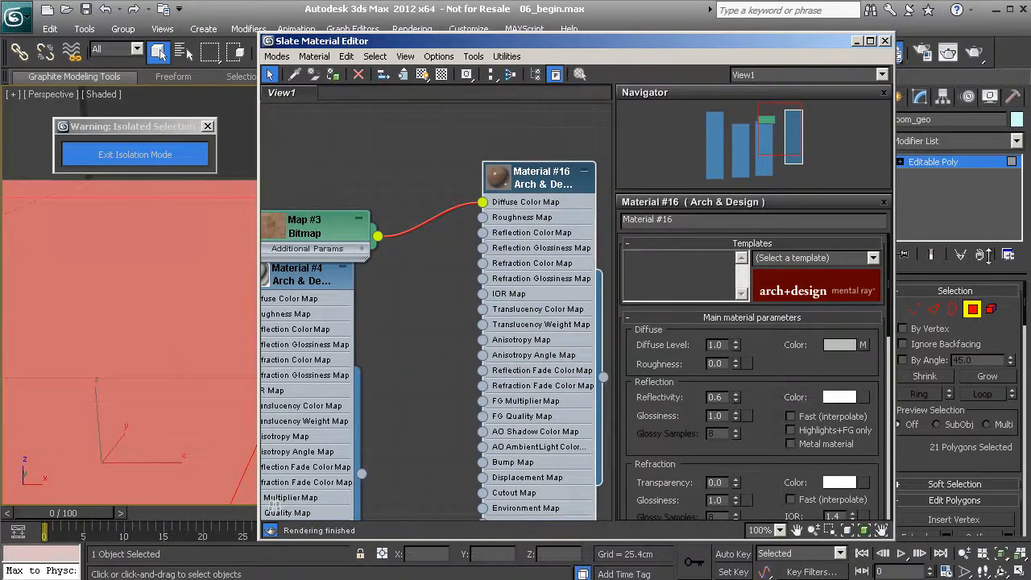
{"action": "left_click", "coordinate": [972, 309]}
{"action": "left_click", "coordinate": [134, 154]}
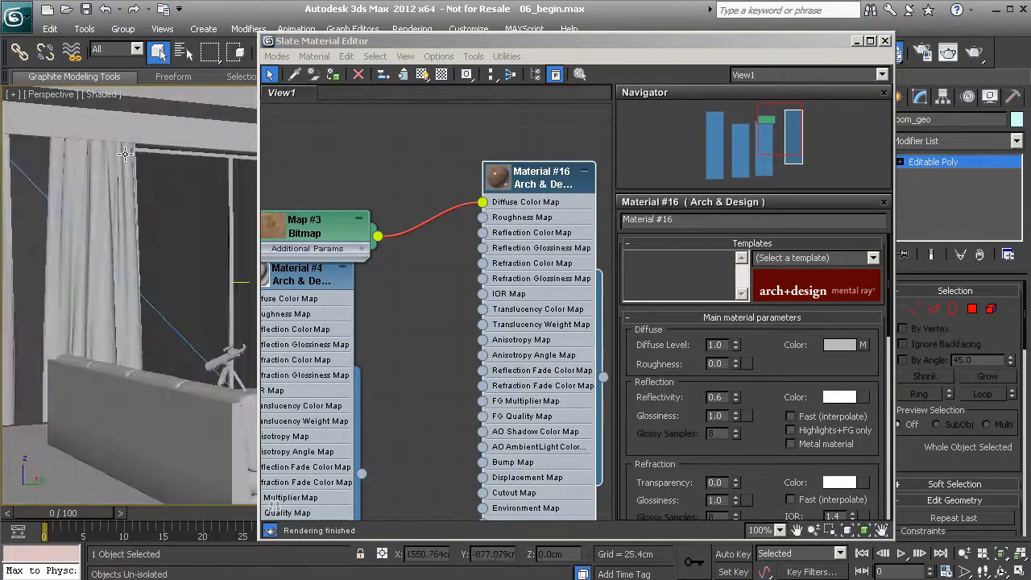
Show Material #16's wood texture on the room's floor in the Perspective viewport
{"action": "middle_click_drag", "start_coordinate": [130, 308], "coordinate": [127, 467], "text": "alt"}
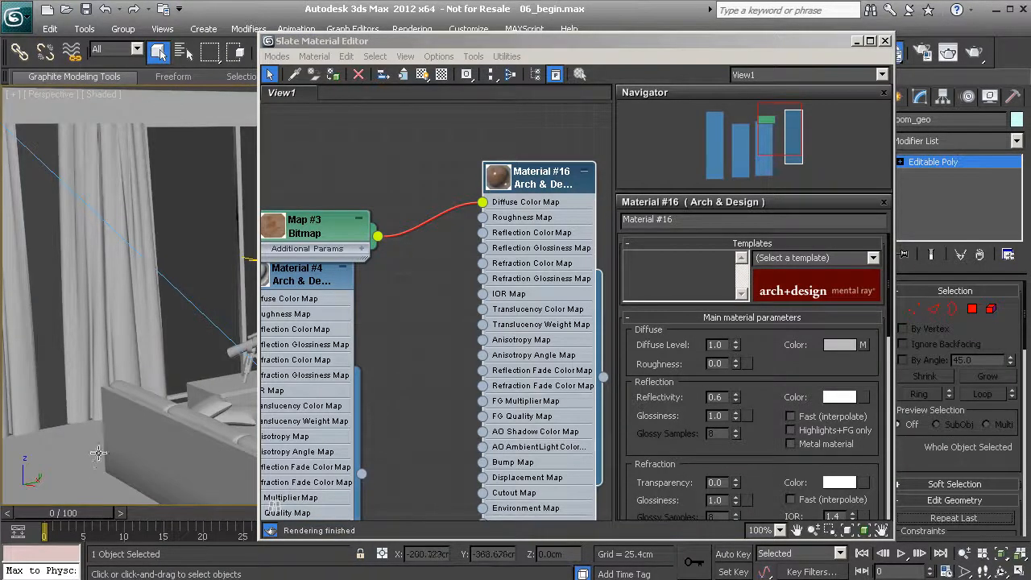
{"action": "scroll", "coordinate": [135, 399], "scroll_direction": "down", "scroll_amount": 8}
{"action": "scroll", "coordinate": [122, 372], "scroll_direction": "up", "scroll_amount": 8}
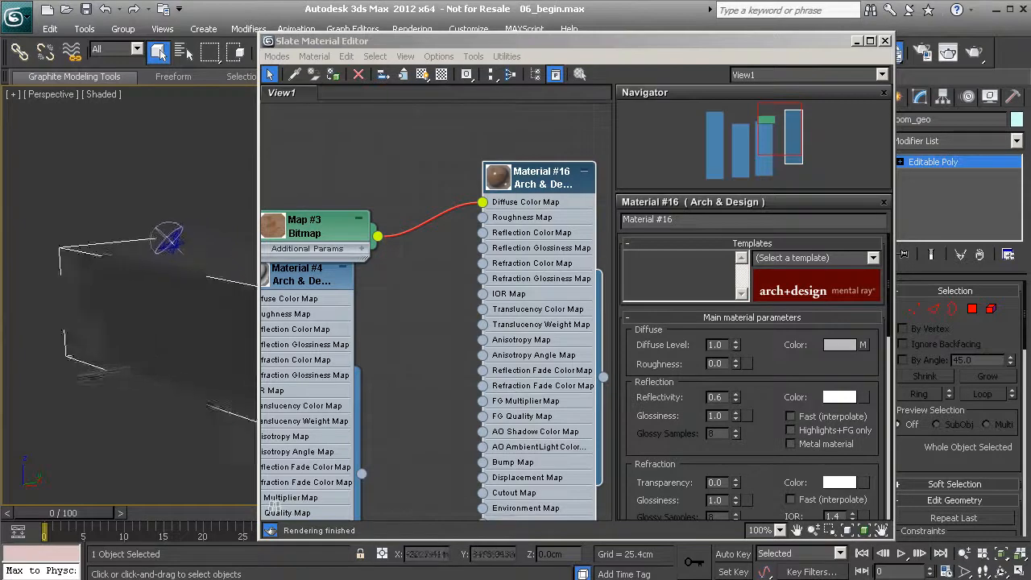
{"action": "scroll", "coordinate": [87, 180], "scroll_direction": "up", "scroll_amount": 6}
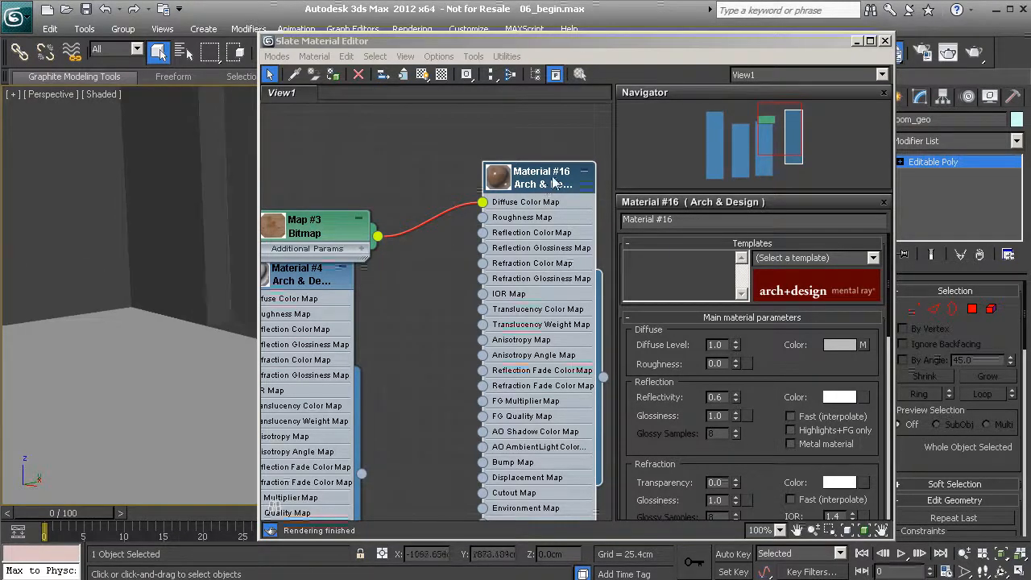
{"action": "mouse_move", "coordinate": [553, 181]}
{"action": "left_mouse_down"}
{"action": "mouse_move", "coordinate": [566, 179]}
{"action": "mouse_move", "coordinate": [553, 174]}
{"action": "left_mouse_up"}
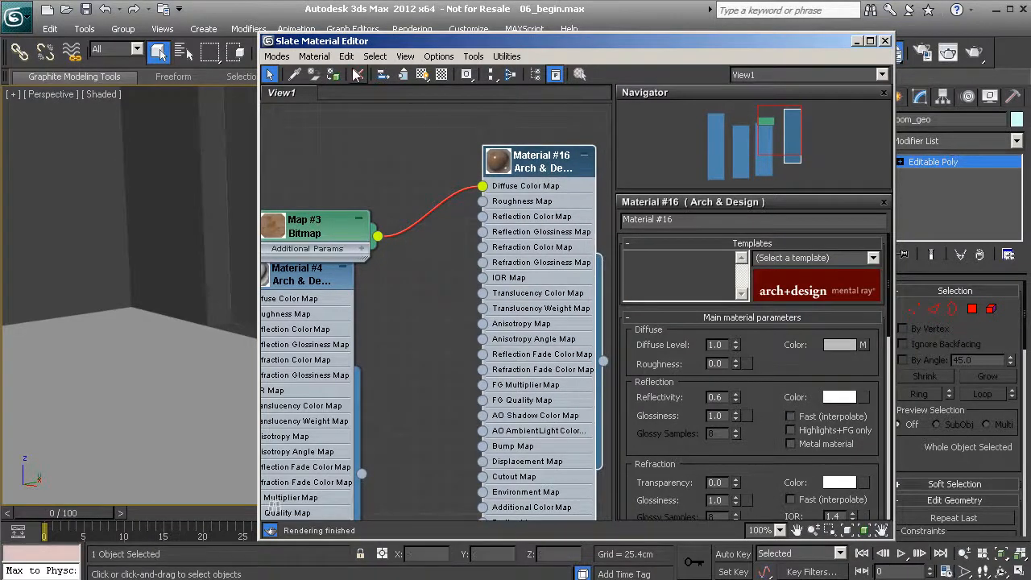
{"action": "left_click", "coordinate": [423, 77]}
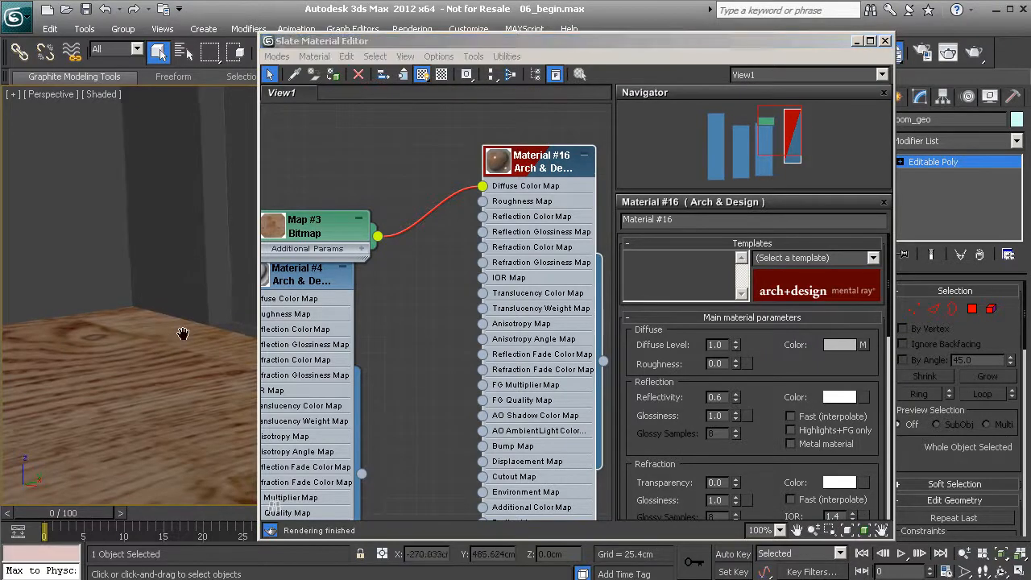
Set the woodFloor.jpg bitmap's tiling to 10 in U and 20 in V so the floor planks appear smaller
{"action": "left_click_drag", "start_coordinate": [750, 41], "coordinate": [852, 245]}
{"action": "middle_click_drag", "start_coordinate": [200, 333], "coordinate": [235, 301], "text": "alt"}
{"action": "scroll", "coordinate": [223, 359], "scroll_direction": "down", "scroll_amount": 3}
{"action": "scroll", "coordinate": [250, 314], "scroll_direction": "down", "scroll_amount": 5}
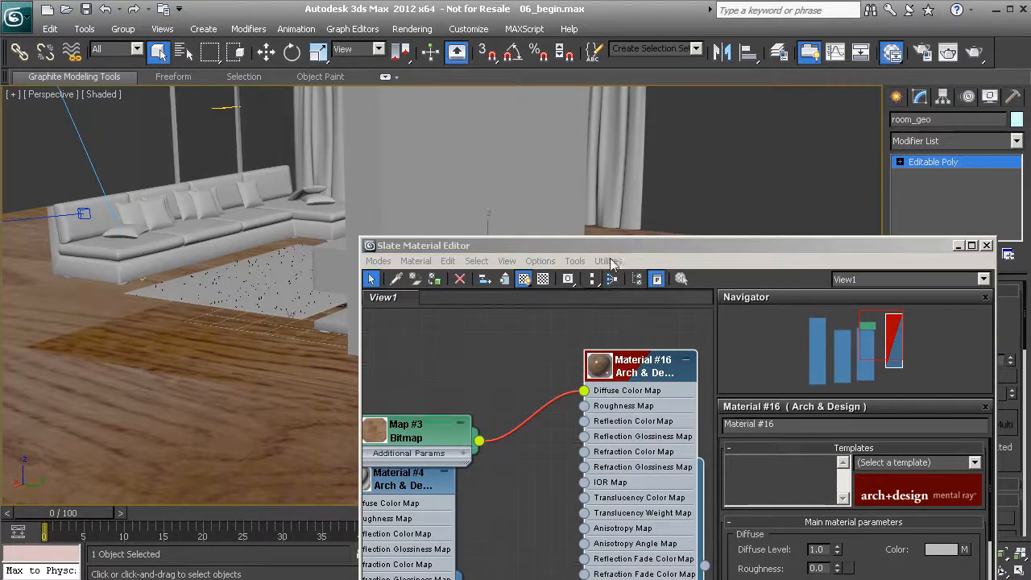
{"action": "double_click", "coordinate": [419, 443]}
{"action": "left_click_drag", "start_coordinate": [665, 246], "coordinate": [691, 120]}
{"action": "double_click", "coordinate": [877, 401]}
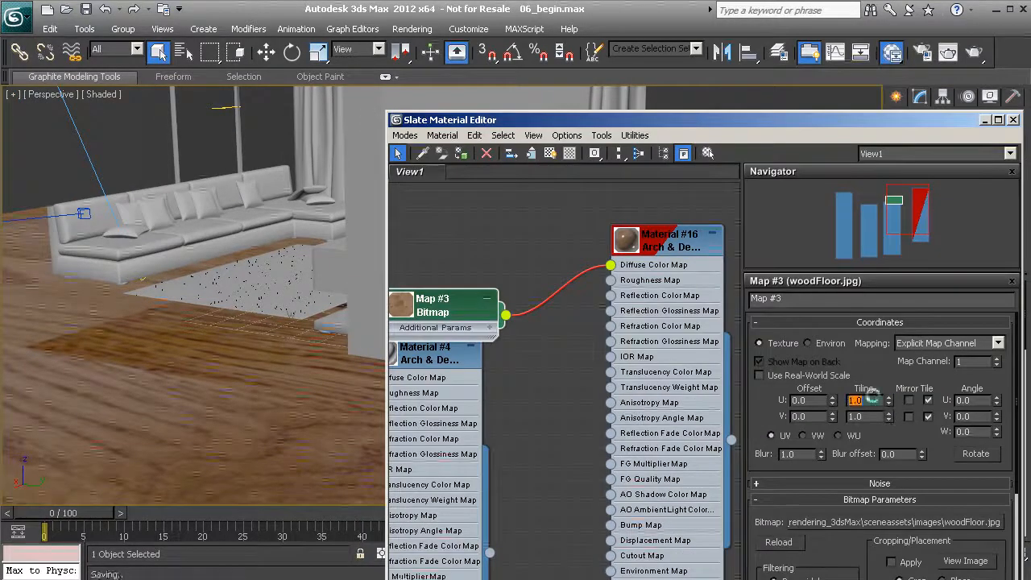
{"action": "type", "text": "10"}
{"action": "key", "text": "Tab"}
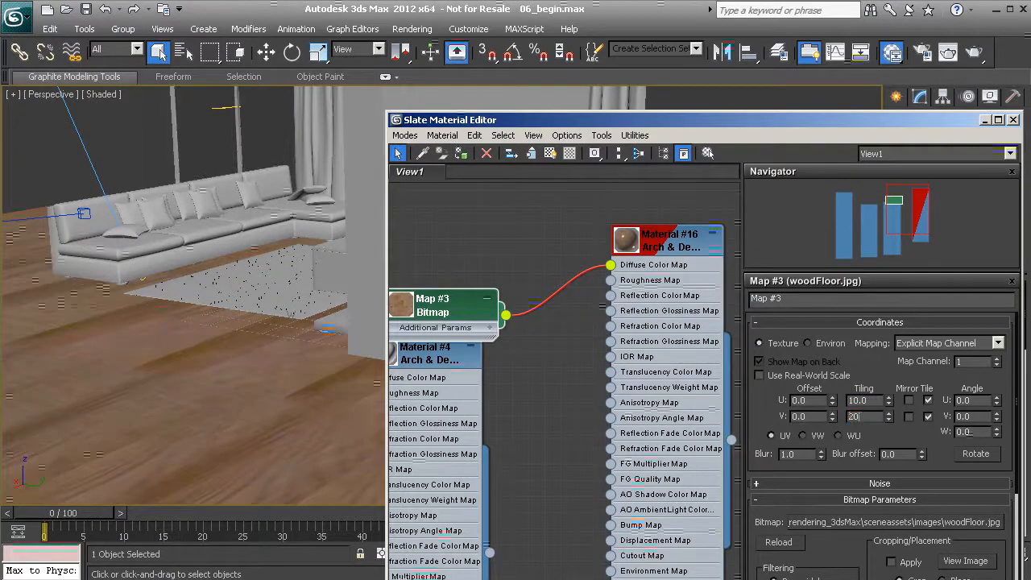
{"action": "type", "text": "20"}
{"action": "key", "text": "Return"}
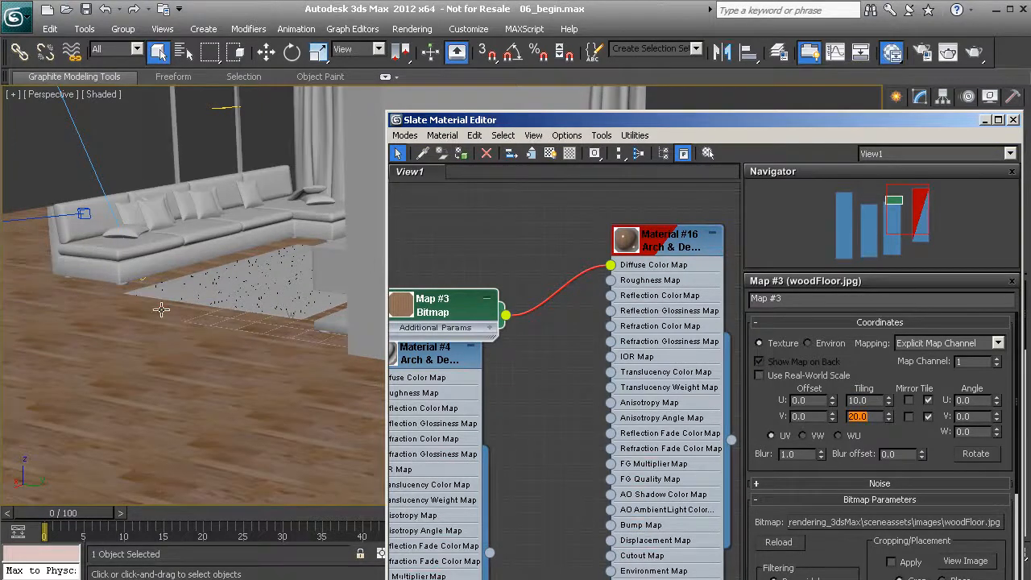
Open Material #16's parameters and enlarge its sample preview in the node view
{"action": "middle_click_drag", "start_coordinate": [278, 334], "coordinate": [288, 276], "text": "alt"}
{"action": "left_click_drag", "start_coordinate": [649, 254], "coordinate": [652, 239]}
{"action": "double_click", "coordinate": [685, 242]}
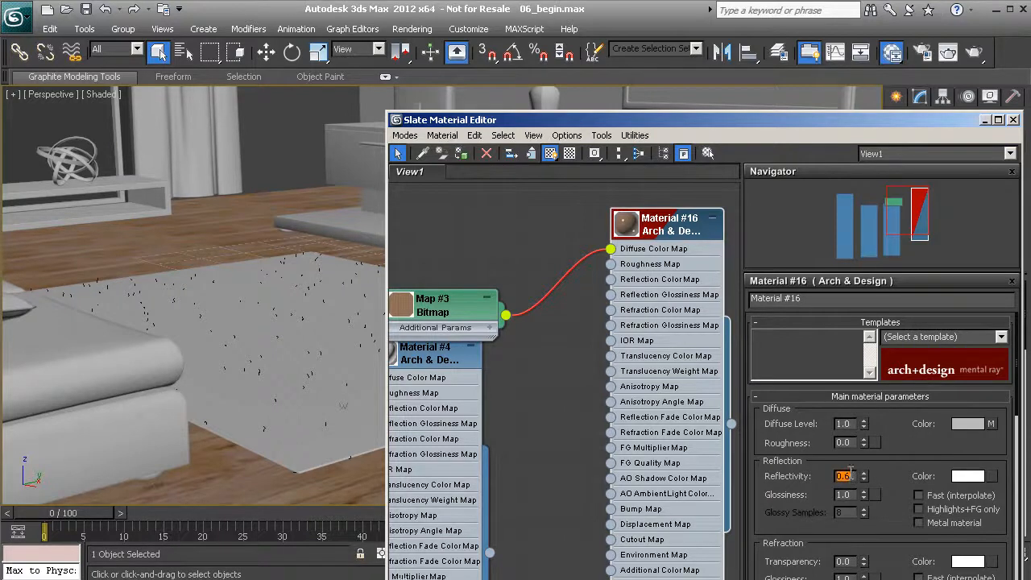
{"action": "double_click", "coordinate": [627, 229]}
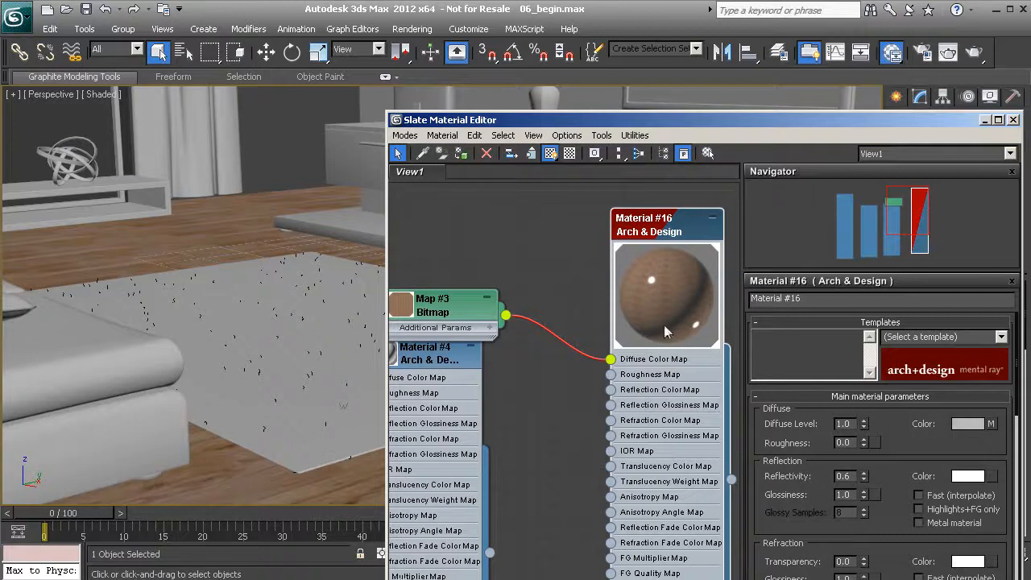
{"action": "middle_click_drag", "start_coordinate": [563, 274], "coordinate": [499, 263]}
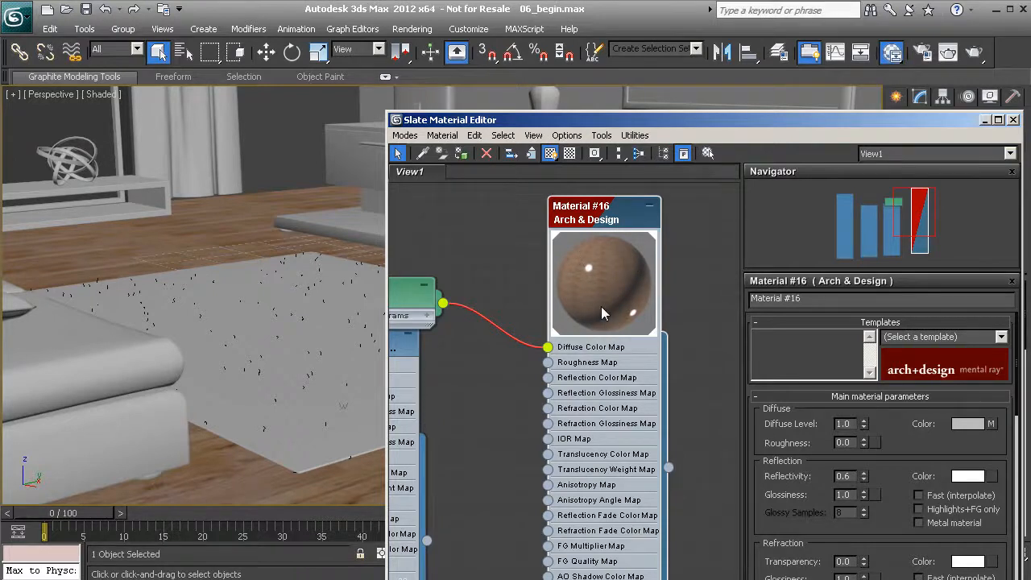
Set Material #16's reflectivity to 0.2 and its reflection glossiness to 0.3
{"action": "double_click", "coordinate": [842, 476]}
{"action": "type", "text": "0.2"}
{"action": "key", "text": "Return"}
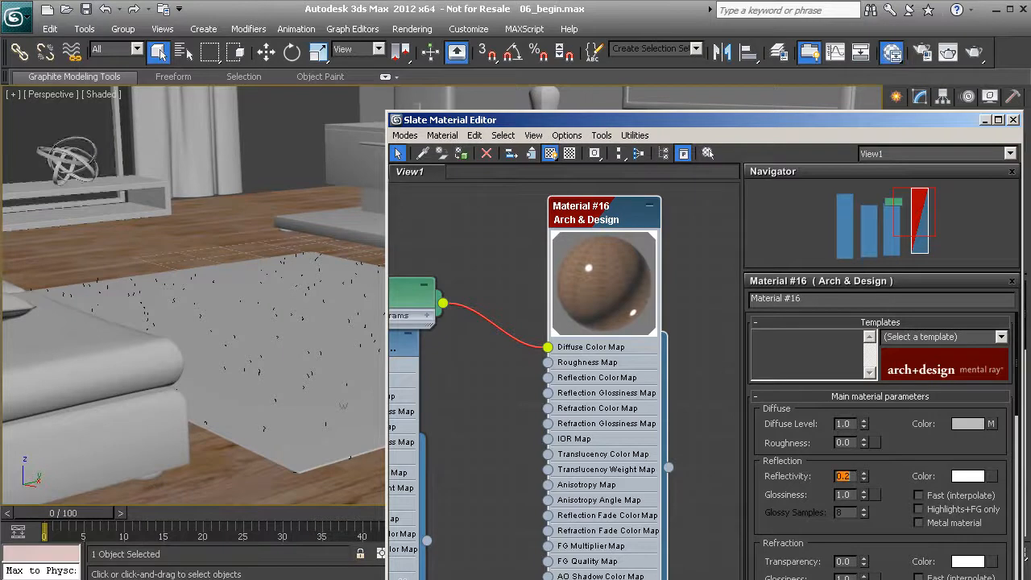
{"action": "left_click", "coordinate": [853, 494]}
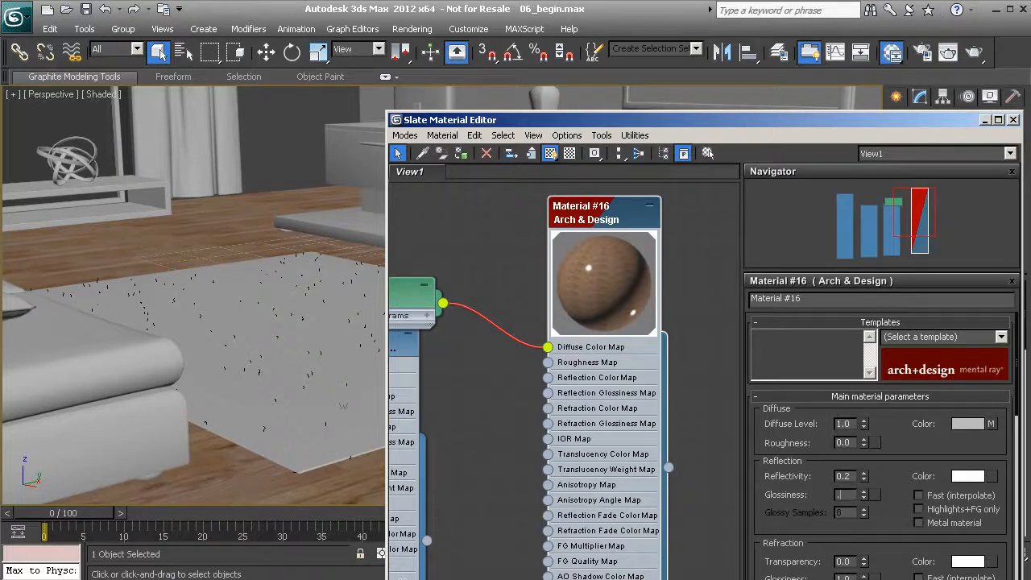
{"action": "key", "text": "Return"}
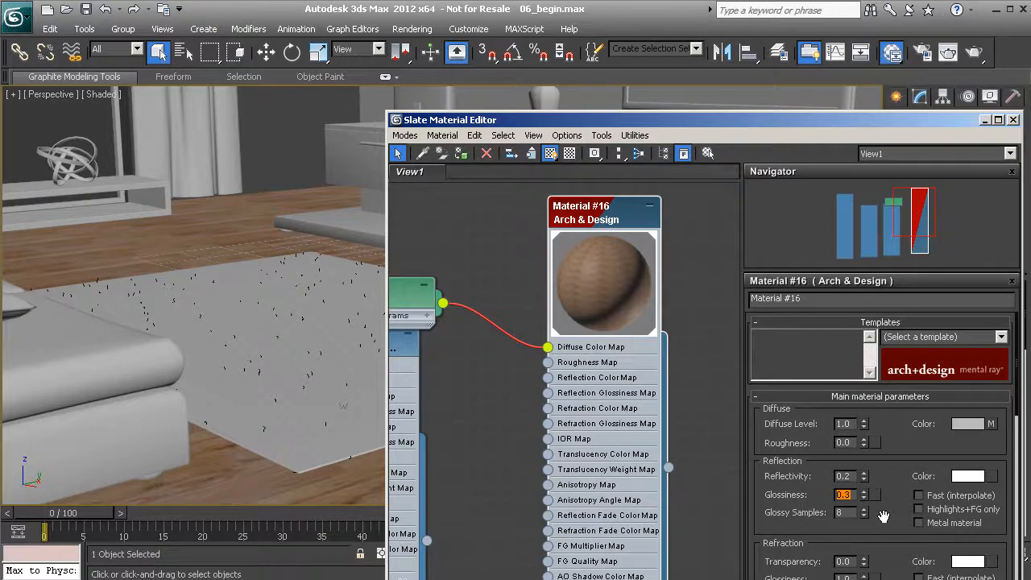
Switch Material #16's BRDF to By IOR (fresnel reflections)
{"action": "left_click_drag", "start_coordinate": [887, 535], "coordinate": [865, 296]}
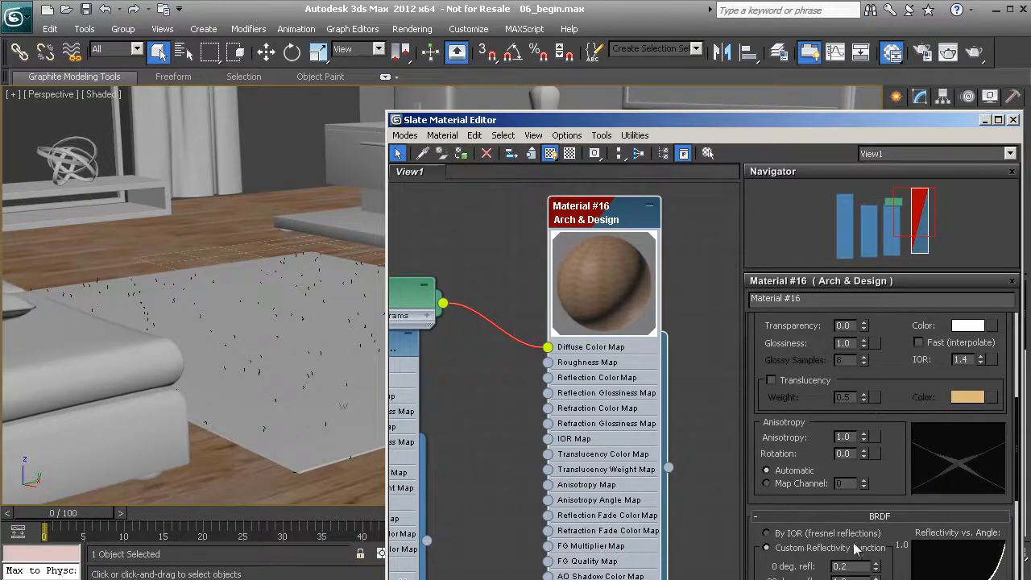
{"action": "left_click_drag", "start_coordinate": [898, 468], "coordinate": [901, 365]}
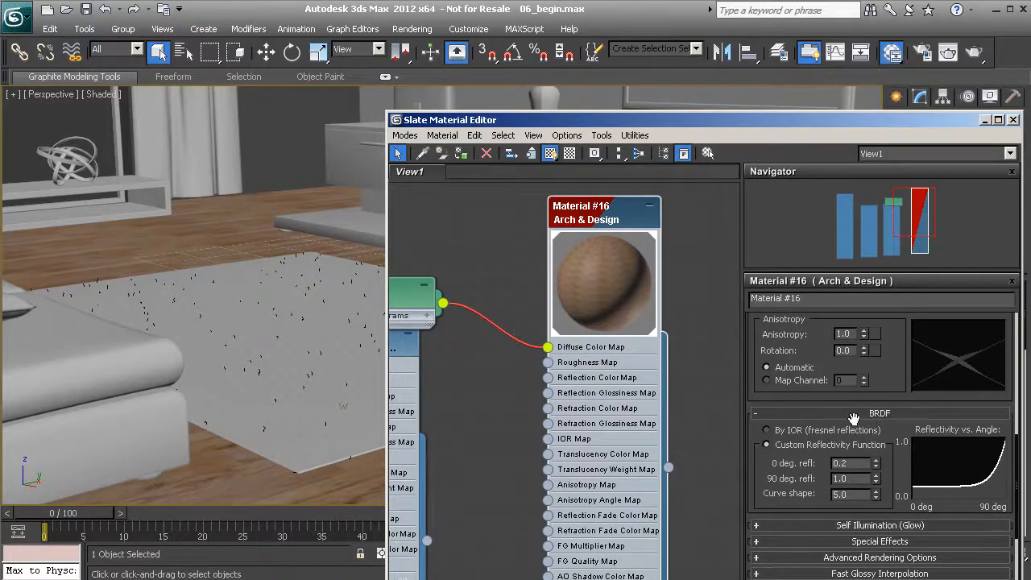
{"action": "left_click", "coordinate": [792, 433]}
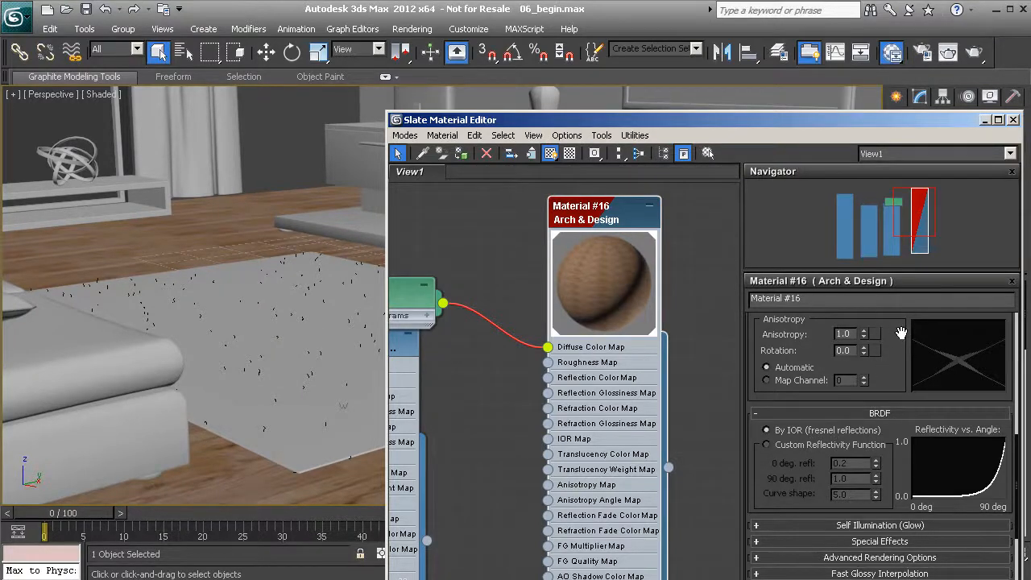
Render the Camera001 view to check the new wood floor in the room
{"action": "scroll", "coordinate": [886, 434], "scroll_direction": "up", "scroll_amount": 5}
{"action": "scroll", "coordinate": [886, 431], "scroll_direction": "up", "scroll_amount": 3}
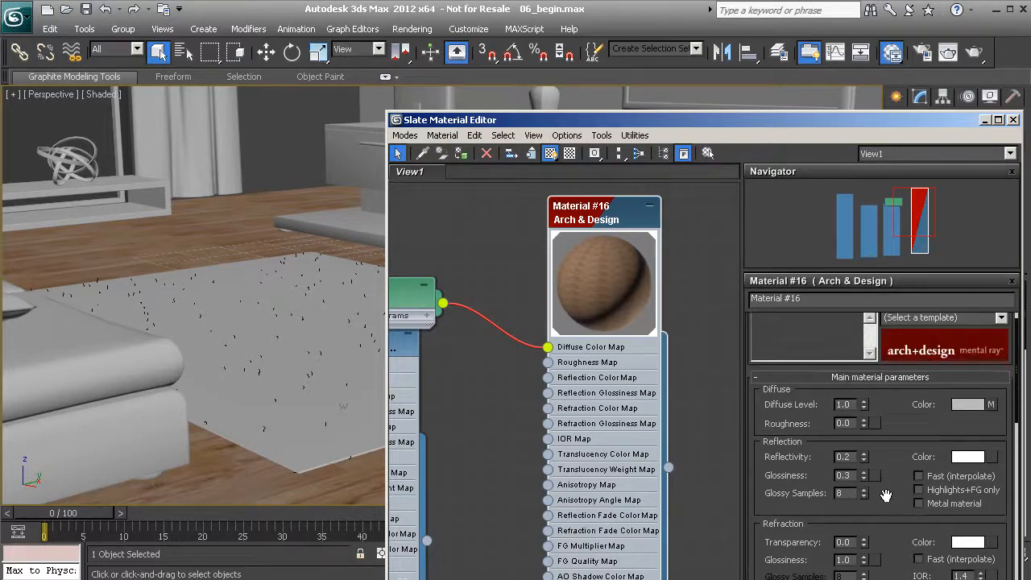
{"action": "scroll", "coordinate": [896, 452], "scroll_direction": "up", "scroll_amount": 1}
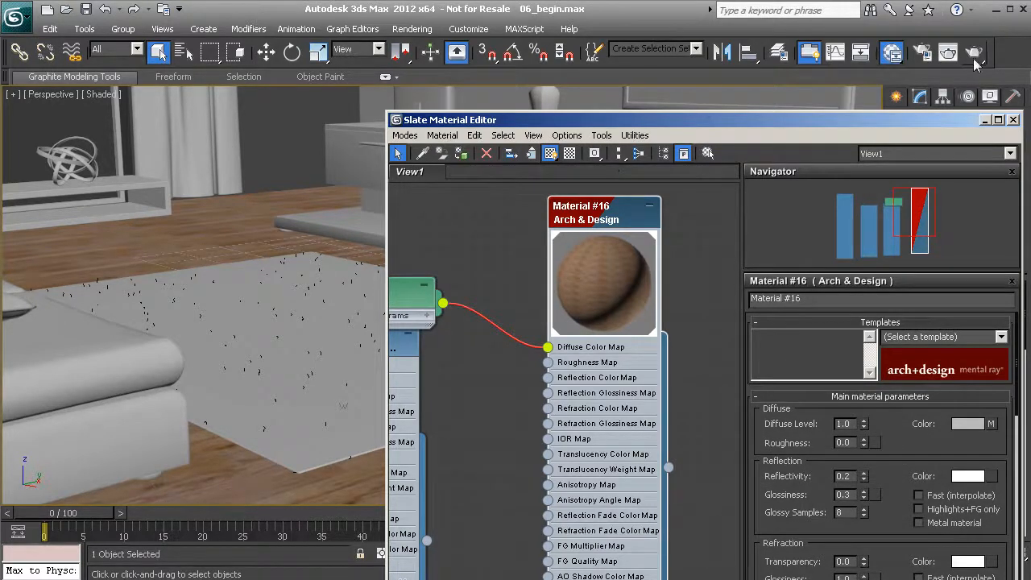
{"action": "left_click", "coordinate": [948, 52]}
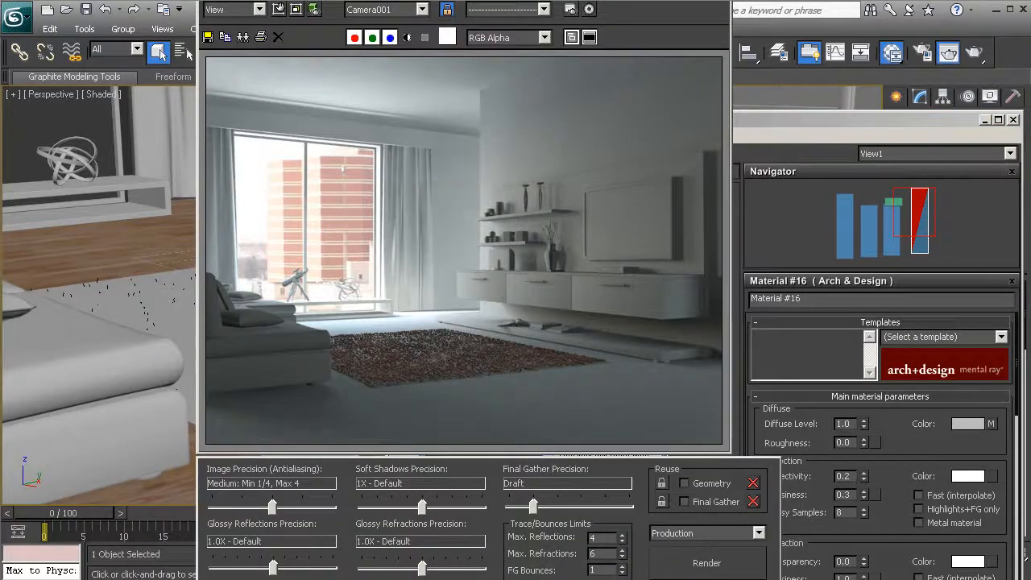
{"action": "left_click", "coordinate": [709, 574]}
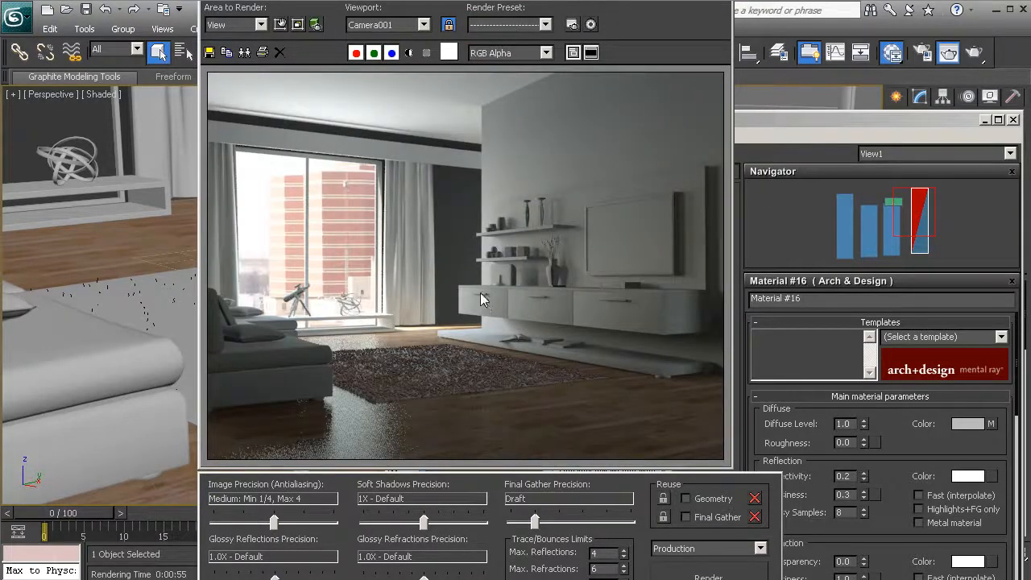
Assign the dark Material #3 to the curtain cover above the window and select that object
{"action": "mouse_move", "coordinate": [164, 212]}
{"action": "middle_mouse_down"}
{"action": "mouse_move", "coordinate": [170, 306]}
{"action": "mouse_move", "coordinate": [147, 348]}
{"action": "mouse_move", "coordinate": [150, 445]}
{"action": "middle_mouse_up"}
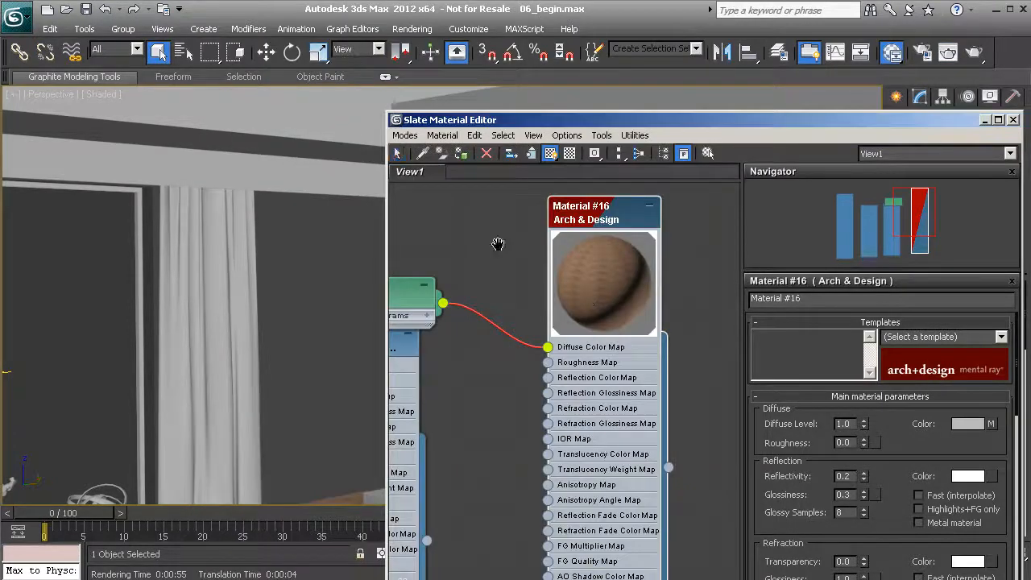
{"action": "middle_click_drag", "start_coordinate": [497, 237], "coordinate": [635, 282]}
{"action": "left_click_drag", "start_coordinate": [634, 449], "coordinate": [250, 176]}
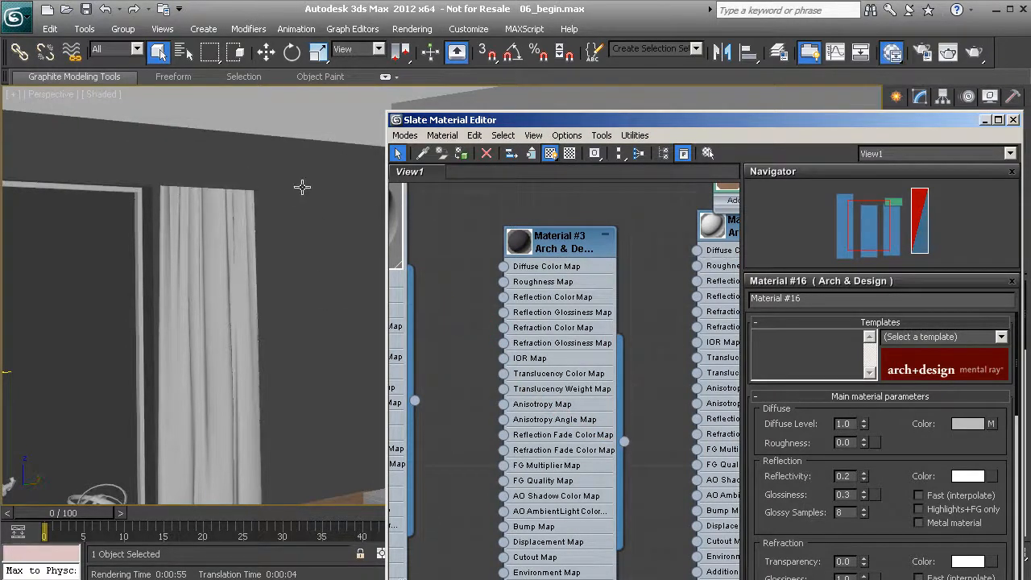
{"action": "left_click", "coordinate": [188, 163]}
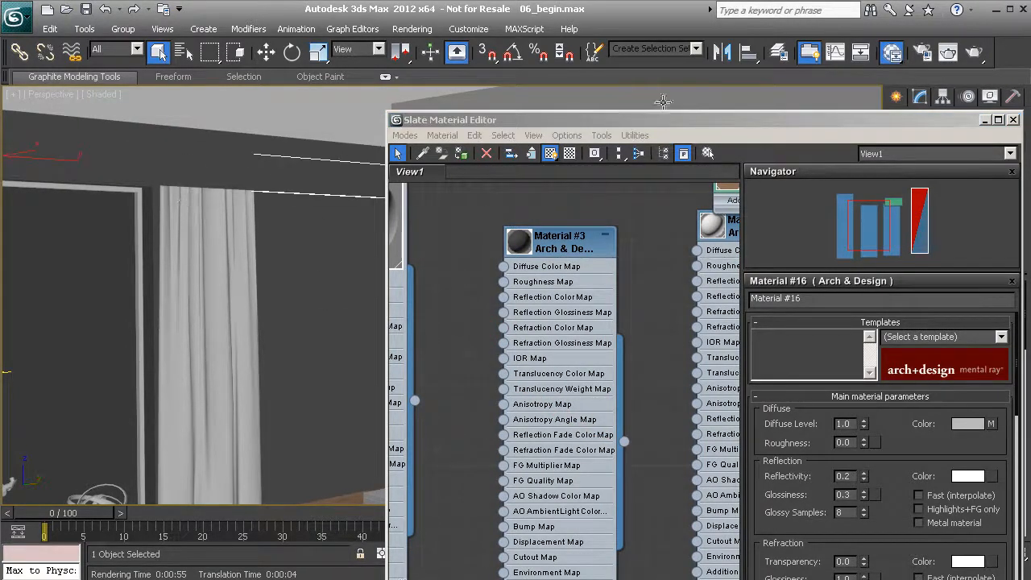
Bring up the last render beside the material editor and set Material #16's reflection Glossy Samples to 30
{"action": "left_click", "coordinate": [952, 56]}
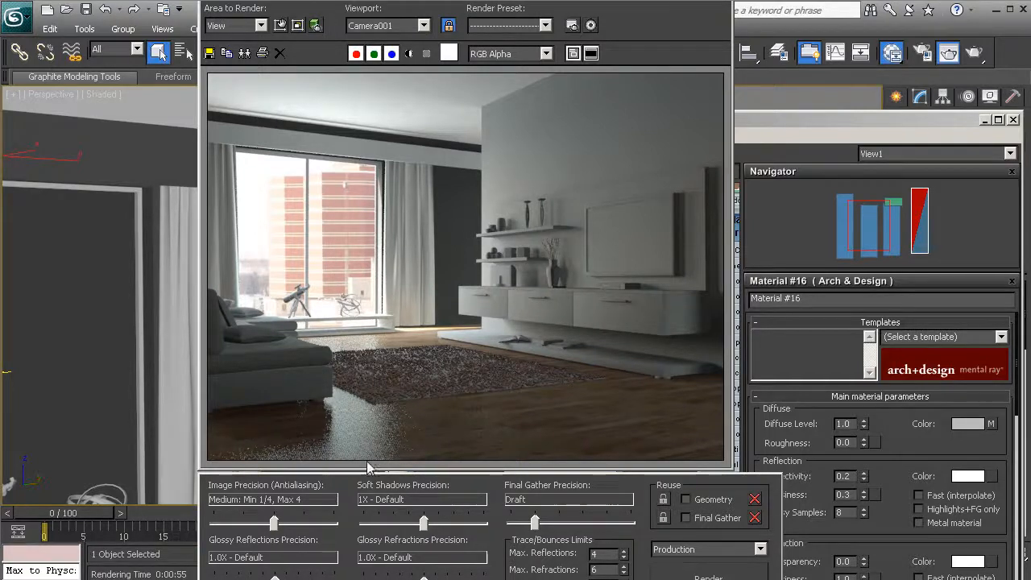
{"action": "left_click_drag", "start_coordinate": [685, 0], "coordinate": [610, 0]}
{"action": "middle_click_drag", "start_coordinate": [700, 242], "coordinate": [590, 285]}
{"action": "middle_click_drag", "start_coordinate": [675, 252], "coordinate": [499, 274]}
{"action": "middle_click_drag", "start_coordinate": [608, 272], "coordinate": [476, 327]}
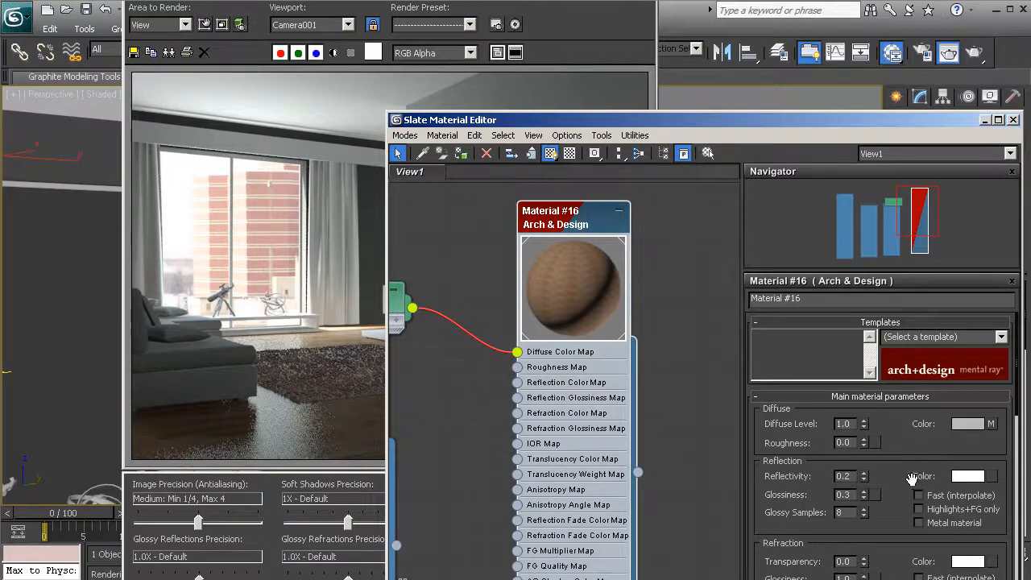
{"action": "left_click_drag", "start_coordinate": [913, 479], "coordinate": [912, 433]}
{"action": "double_click", "coordinate": [846, 448]}
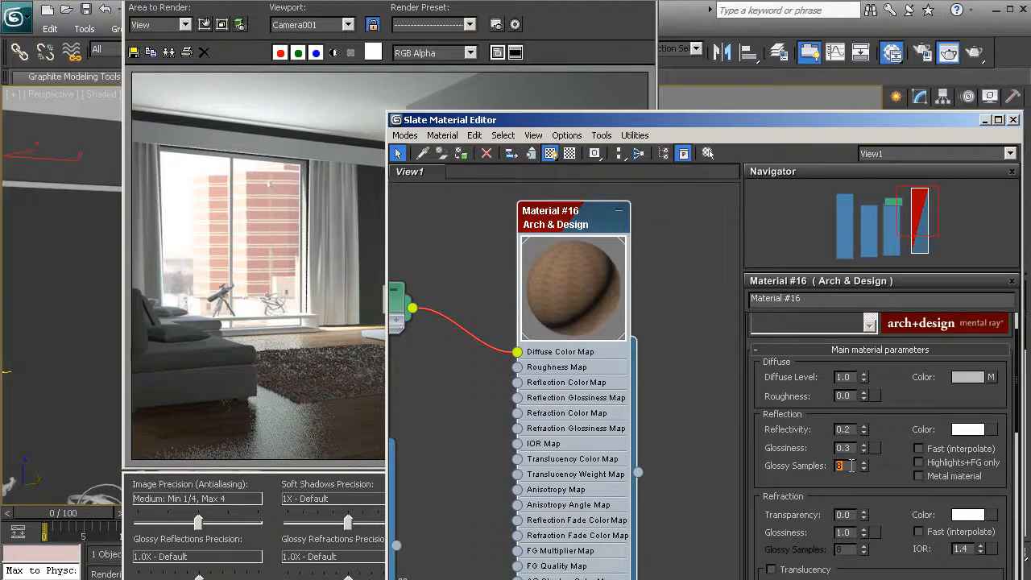
{"action": "type", "text": "30"}
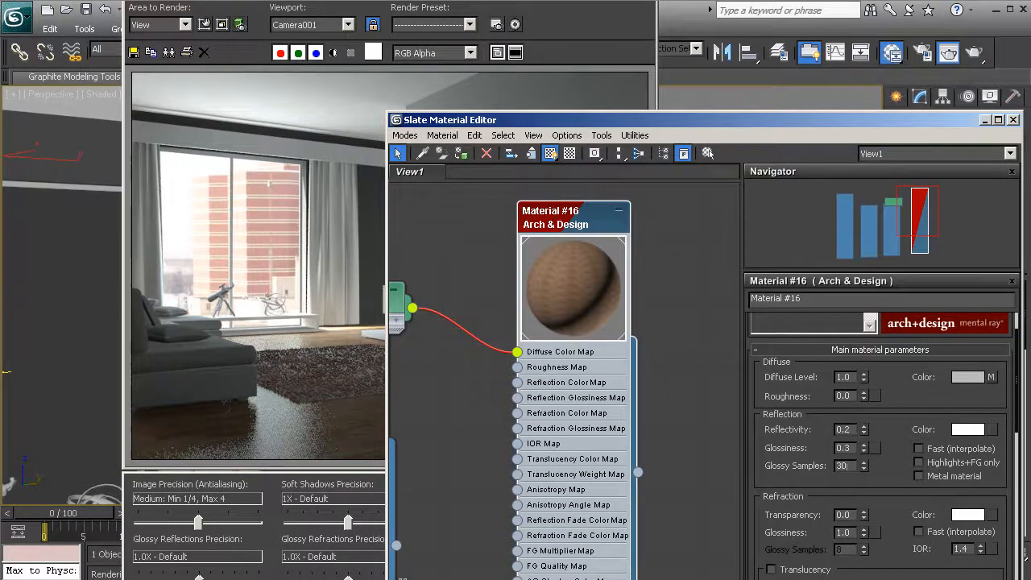
Try to render only a region around the grainy floor reflection beside the sofa, then cancel and readjust the region
{"action": "left_click", "coordinate": [242, 169]}
{"action": "left_click", "coordinate": [203, 25]}
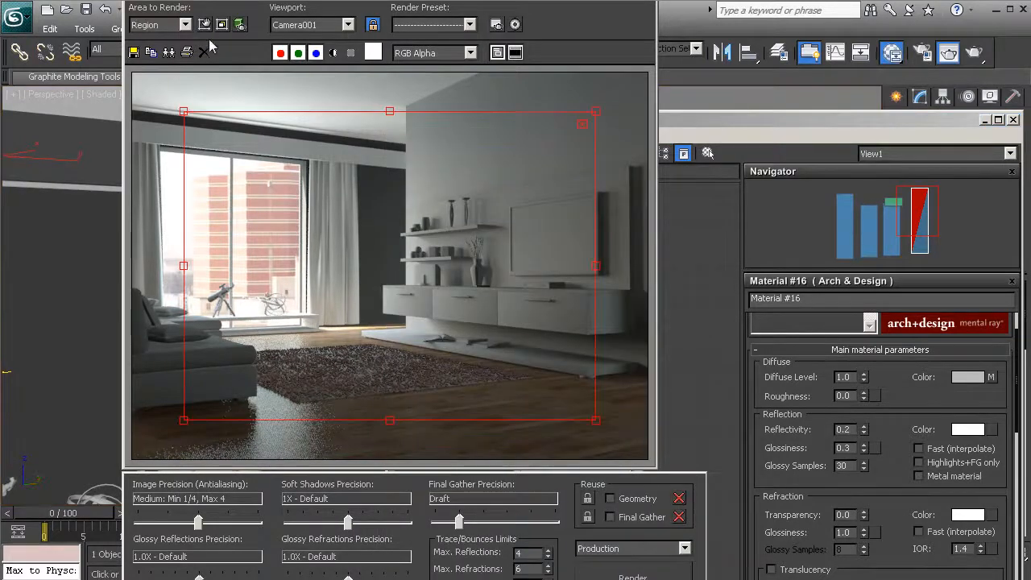
{"action": "left_click_drag", "start_coordinate": [185, 114], "coordinate": [425, 307]}
{"action": "left_click_drag", "start_coordinate": [514, 375], "coordinate": [291, 433]}
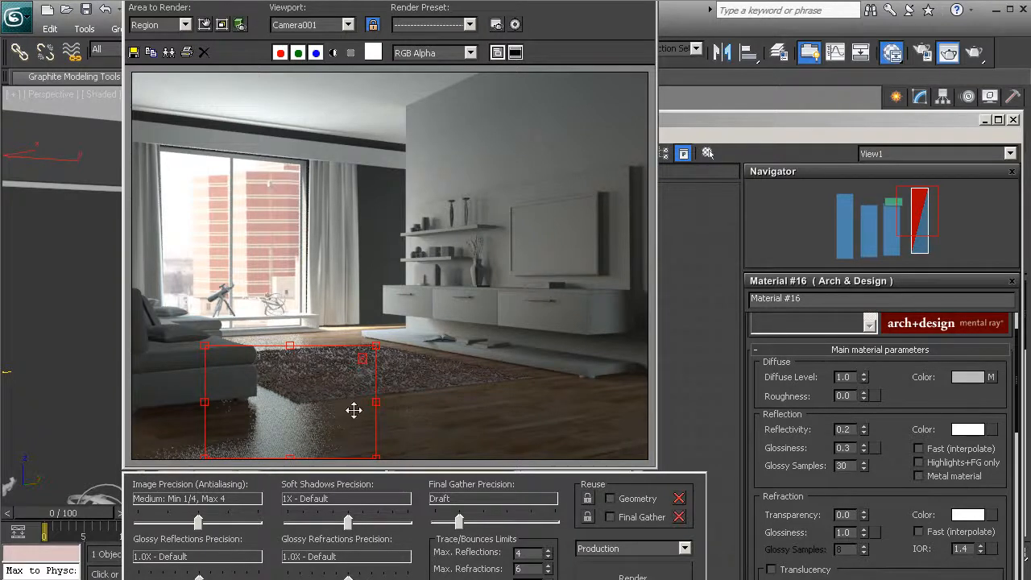
{"action": "left_click", "coordinate": [645, 575]}
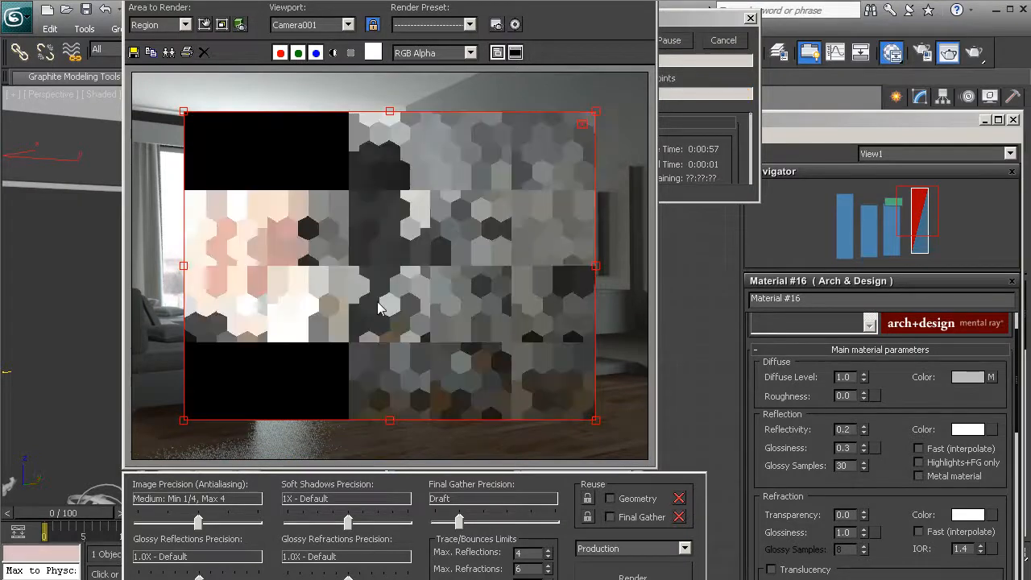
{"action": "key", "text": "Escape"}
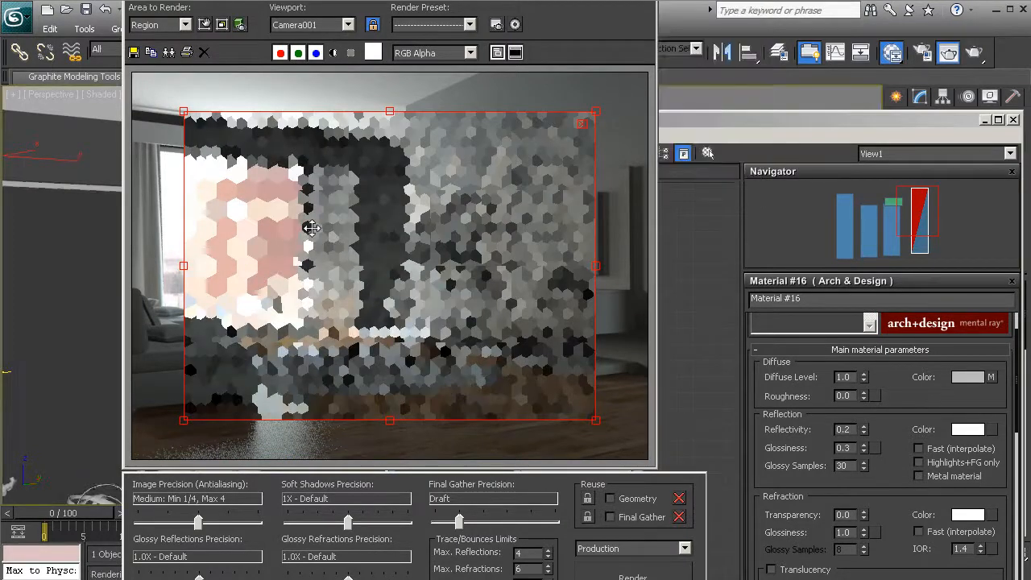
{"action": "left_click_drag", "start_coordinate": [182, 108], "coordinate": [375, 267]}
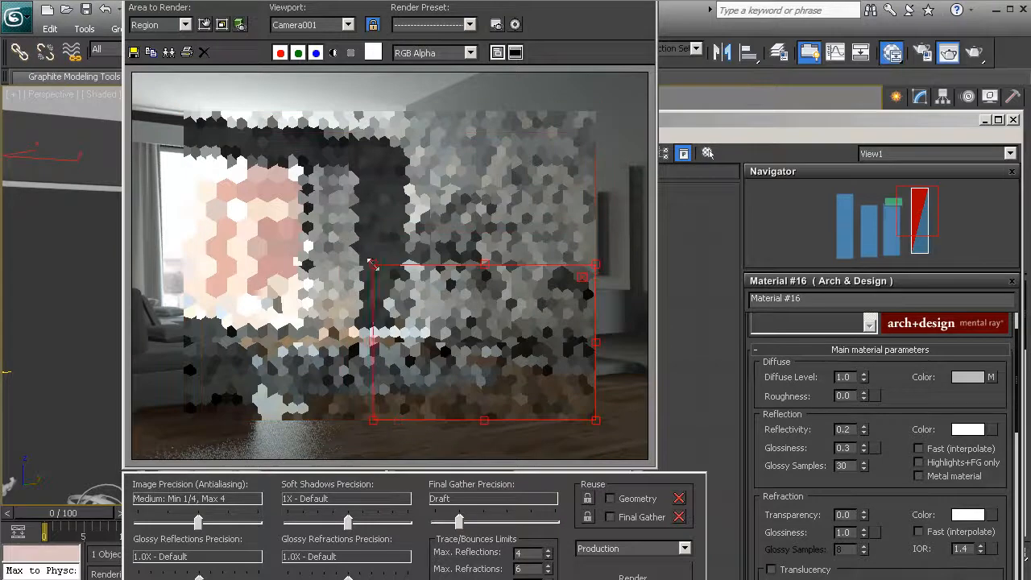
{"action": "left_click_drag", "start_coordinate": [468, 322], "coordinate": [291, 361]}
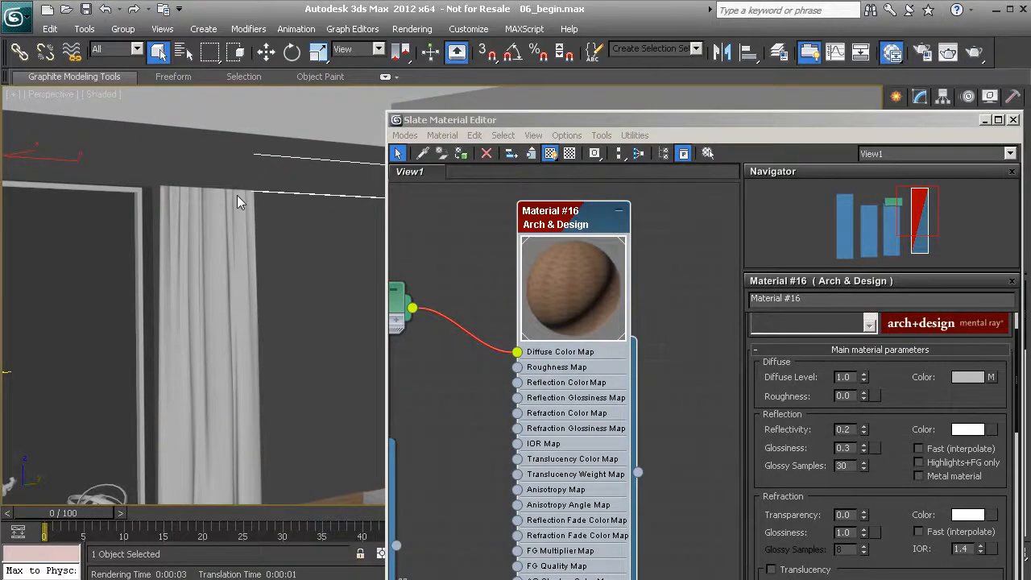
Show all four viewports without the material editor and render only the sofa and floor region in Camera001's lower-left corner
{"action": "left_click", "coordinate": [1014, 119]}
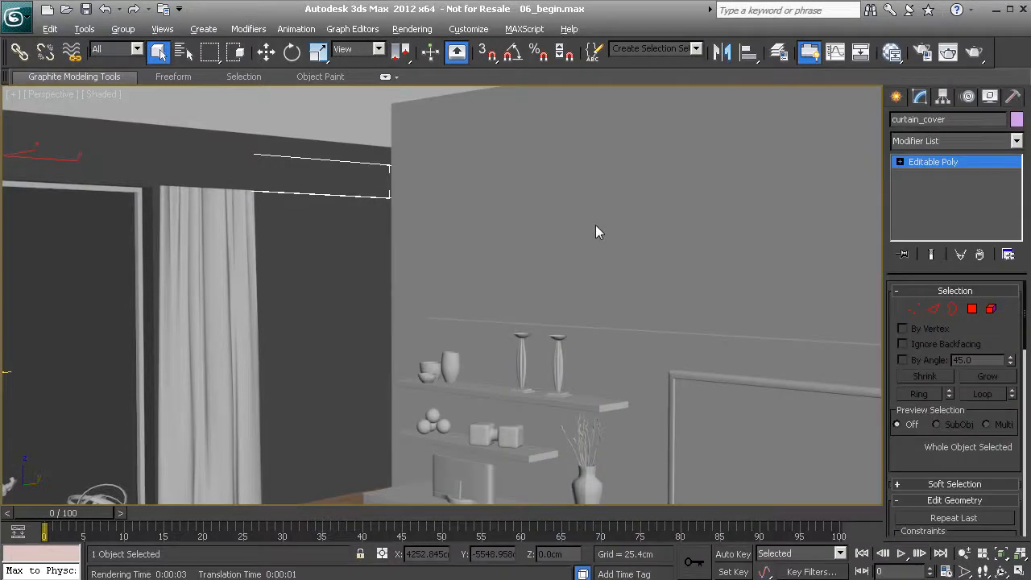
{"action": "key", "text": "alt+w"}
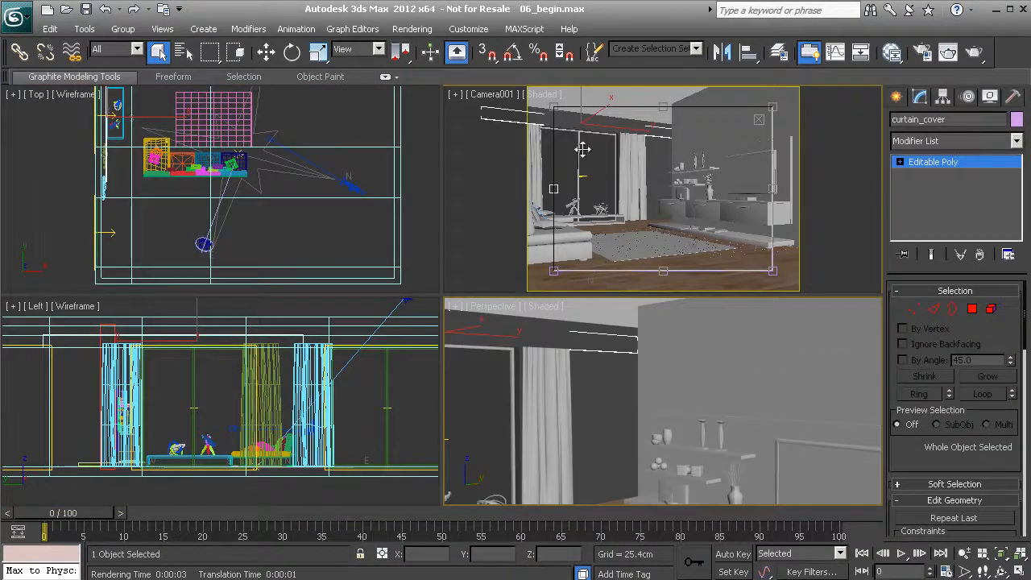
{"action": "left_click", "coordinate": [949, 54]}
{"action": "left_click", "coordinate": [205, 25]}
{"action": "left_click_drag", "start_coordinate": [183, 112], "coordinate": [216, 426]}
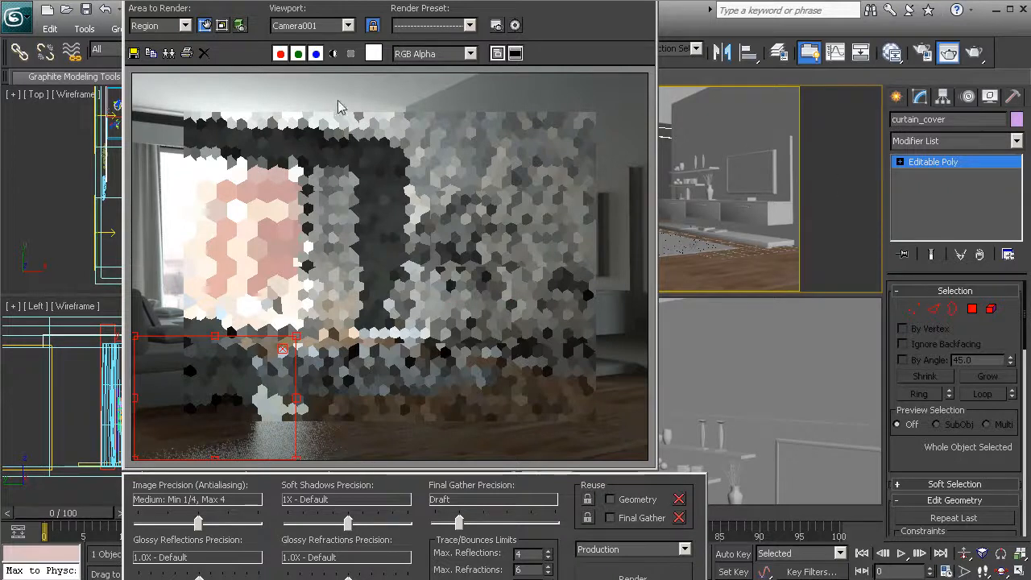
{"action": "left_click", "coordinate": [633, 577]}
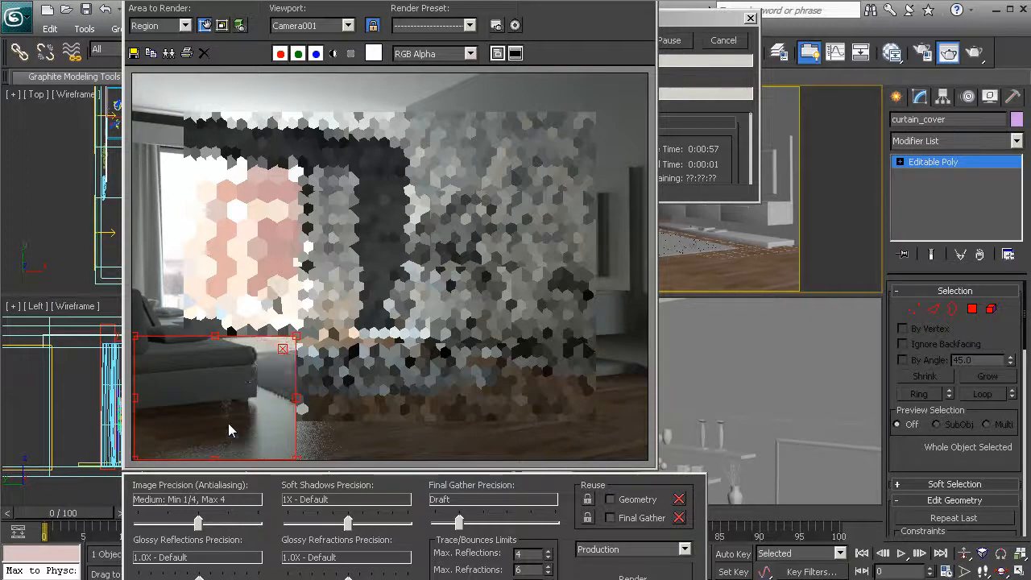
Shift the render region from the sofa toward the rug and floor reflection, keeping its size, and render that area
{"action": "left_click", "coordinate": [206, 27]}
{"action": "left_click_drag", "start_coordinate": [212, 394], "coordinate": [270, 423]}
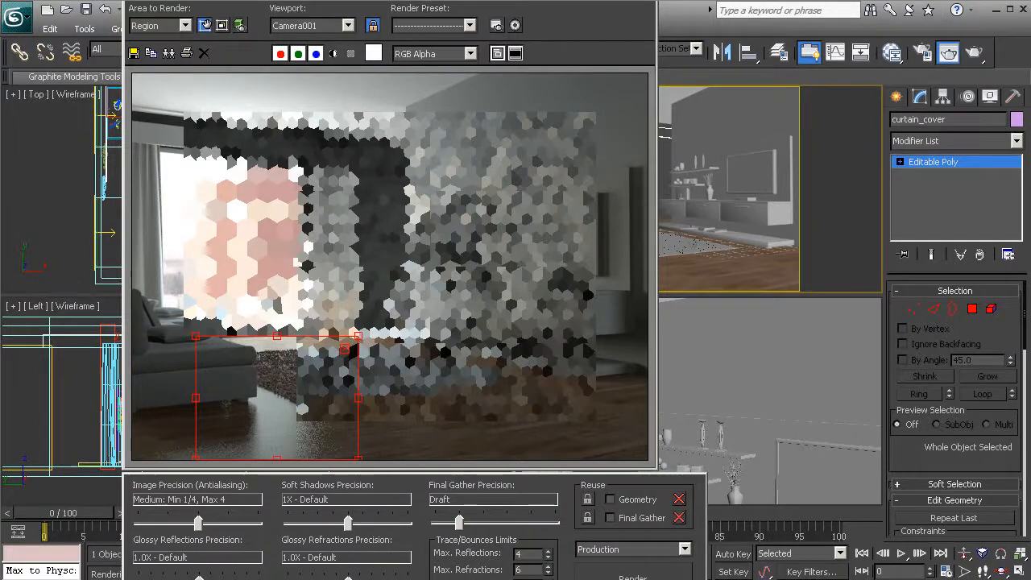
{"action": "left_click", "coordinate": [632, 578]}
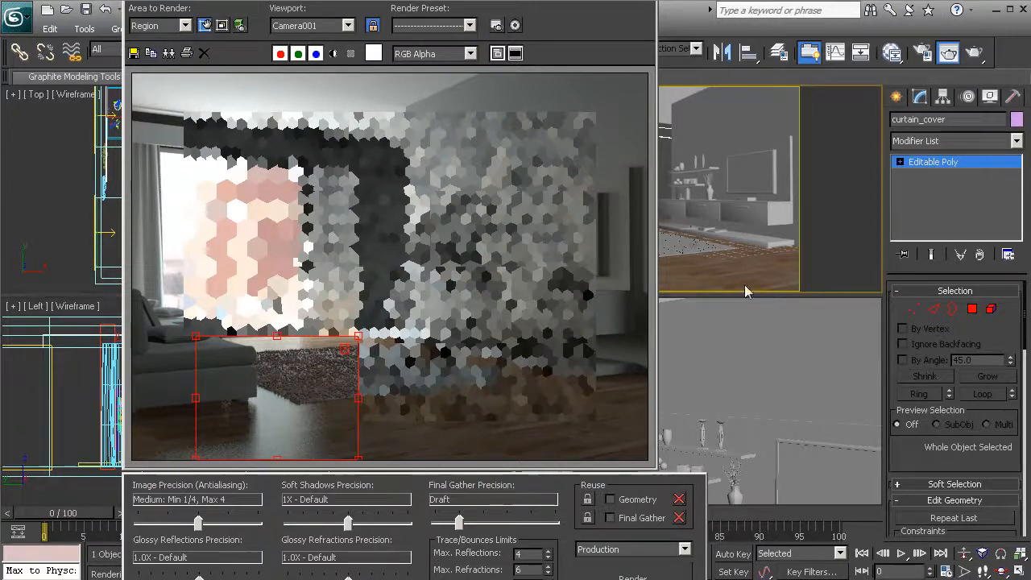
Set Material #16's reflection Glossy Samples to 8 and its reflection Glossiness to 0.2
{"action": "key", "text": "m"}
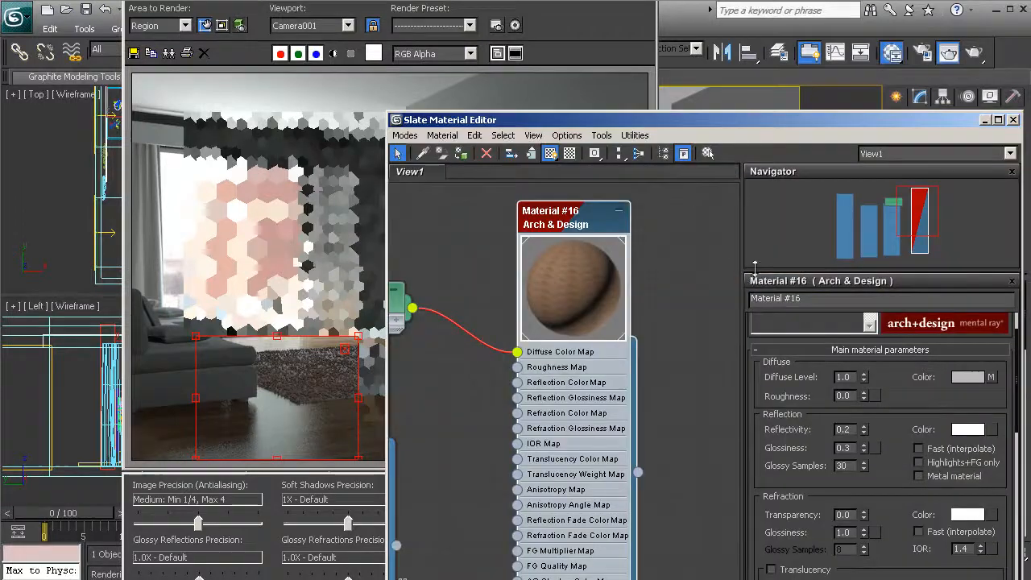
{"action": "left_click_drag", "start_coordinate": [771, 136], "coordinate": [755, 87]}
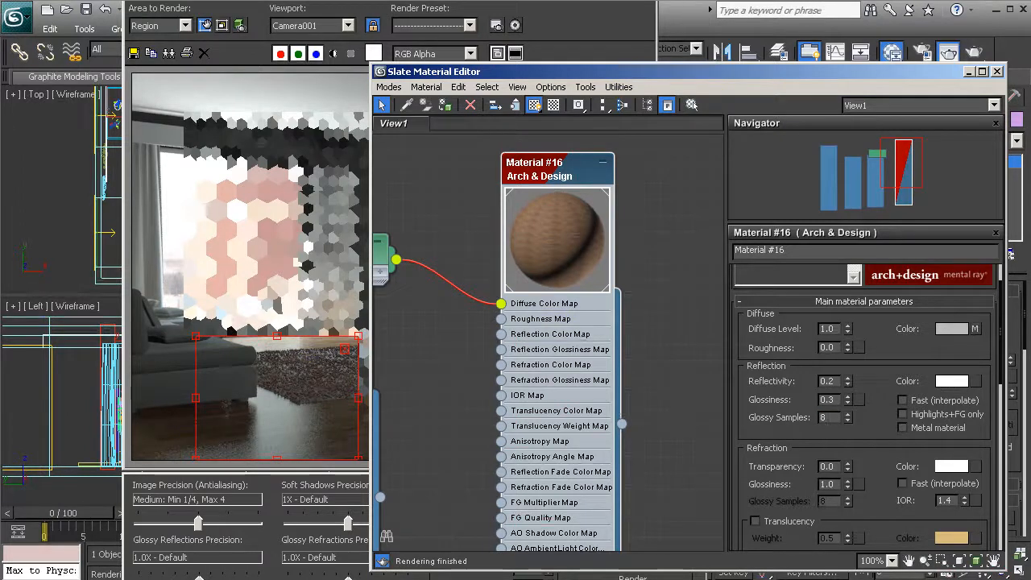
{"action": "key", "text": "Return"}
{"action": "left_click", "coordinate": [266, 386]}
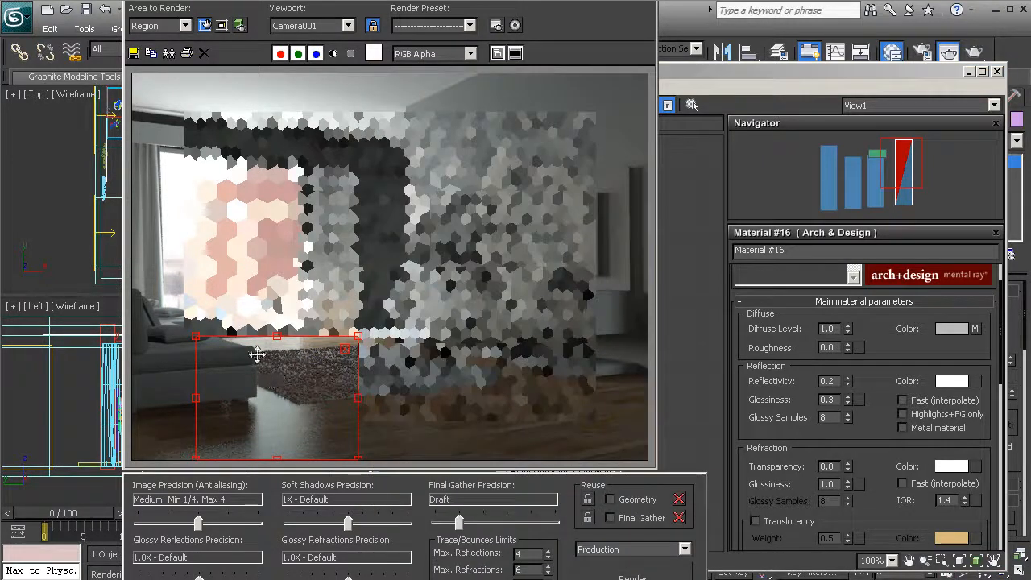
{"action": "left_click", "coordinate": [836, 399]}
{"action": "type", "text": "0.2"}
{"action": "key", "text": "Return"}
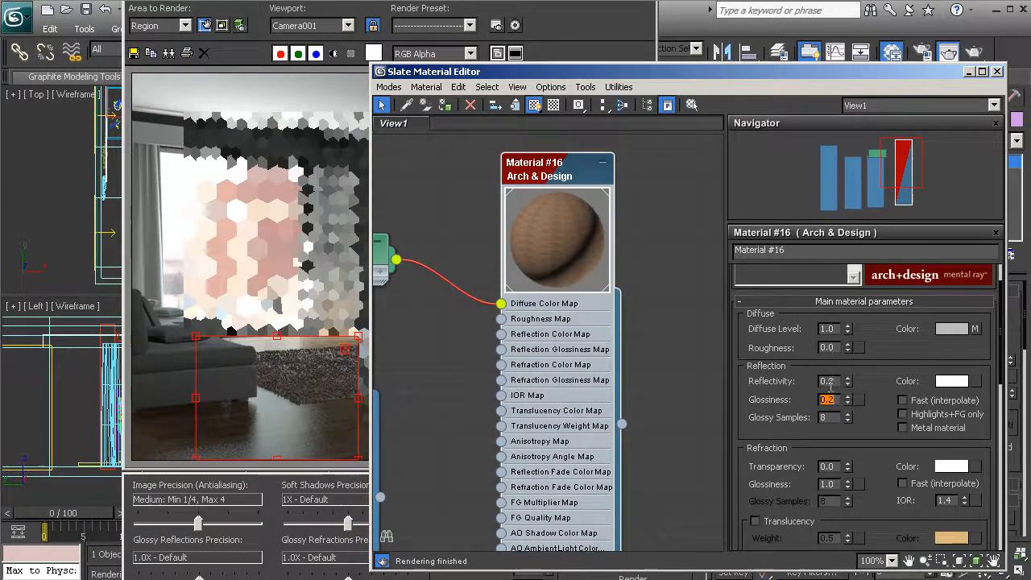
Widen the render region on both sides to cover more of the sofa and rug, and render it
{"action": "key", "text": "alt+Tab"}
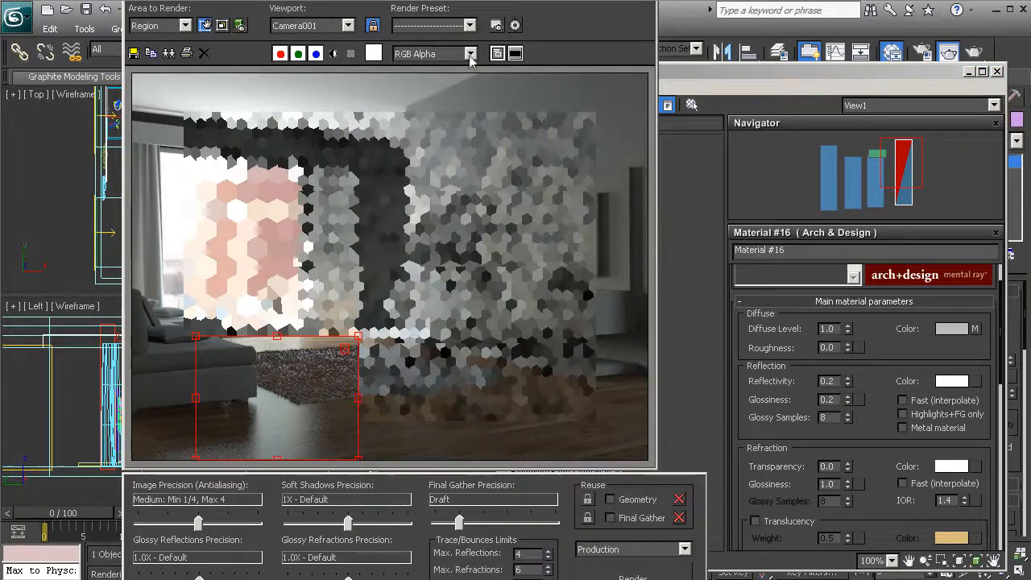
{"action": "left_click_drag", "start_coordinate": [197, 398], "coordinate": [158, 398]}
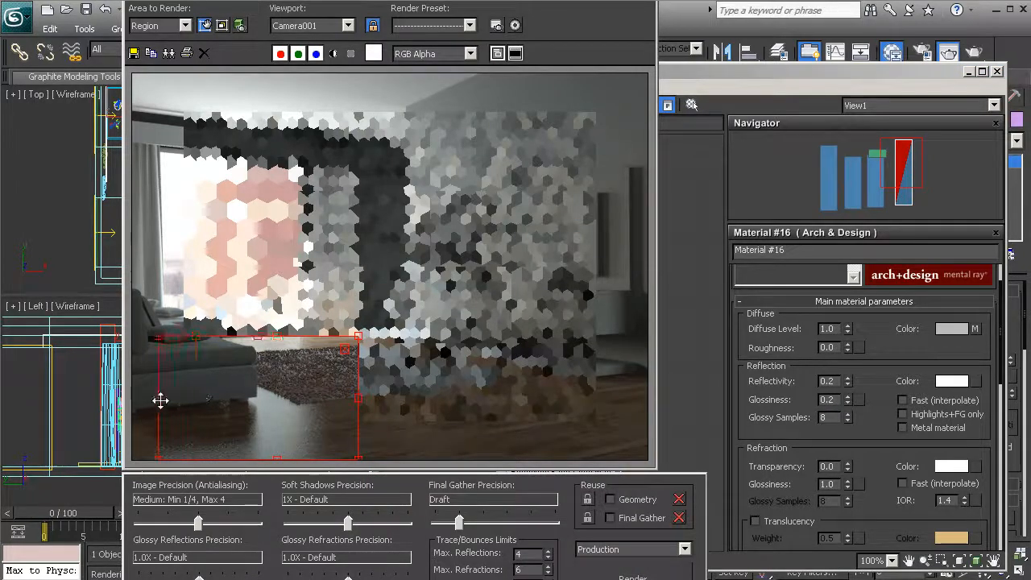
{"action": "left_click_drag", "start_coordinate": [359, 398], "coordinate": [385, 398]}
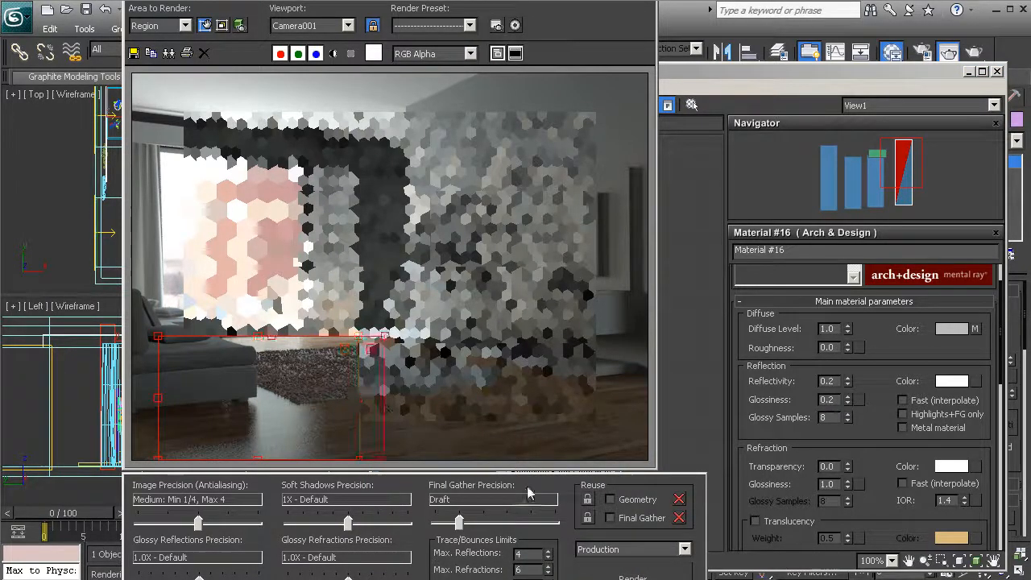
{"action": "left_click", "coordinate": [618, 571]}
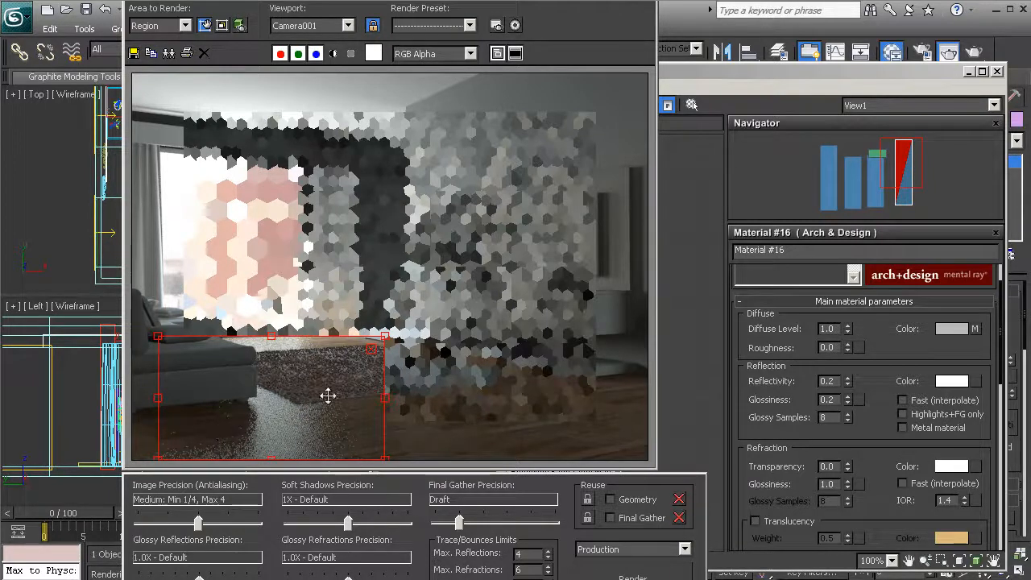
Finish editing the render region and close the material editor
{"action": "left_click", "coordinate": [372, 350]}
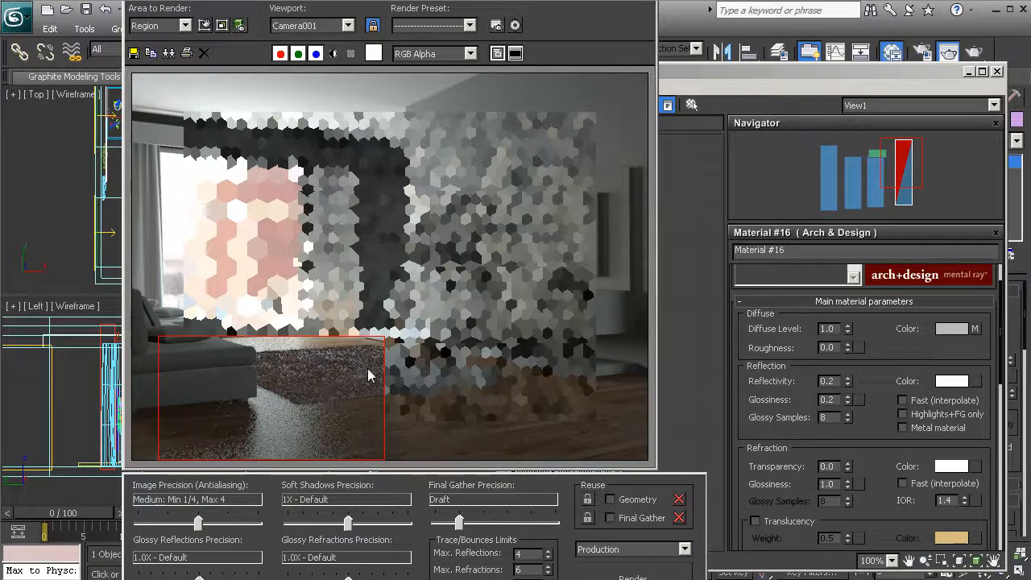
{"action": "left_click", "coordinate": [915, 76]}
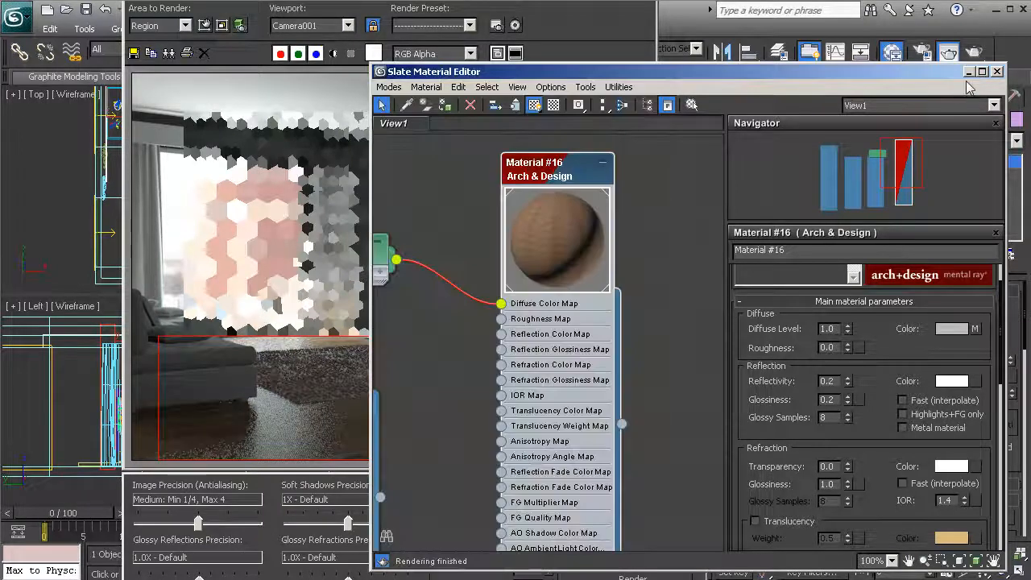
{"action": "left_click", "coordinate": [998, 72]}
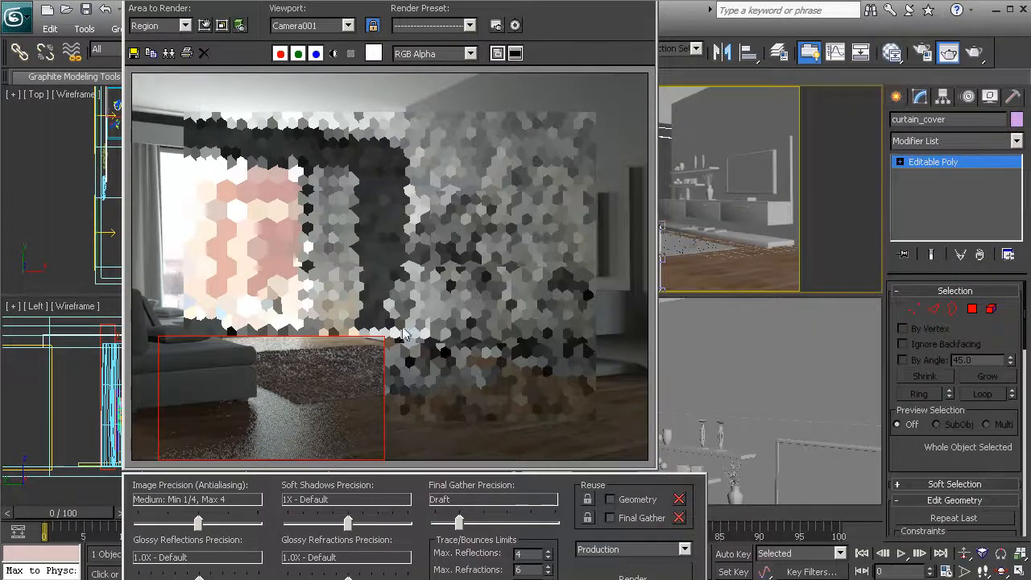